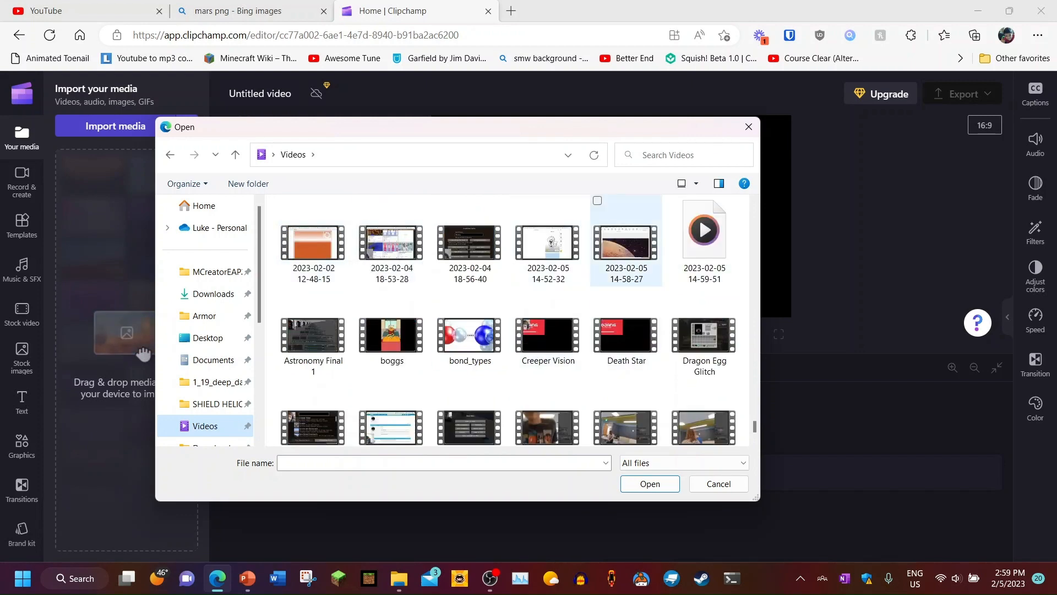
double_click(704, 237)
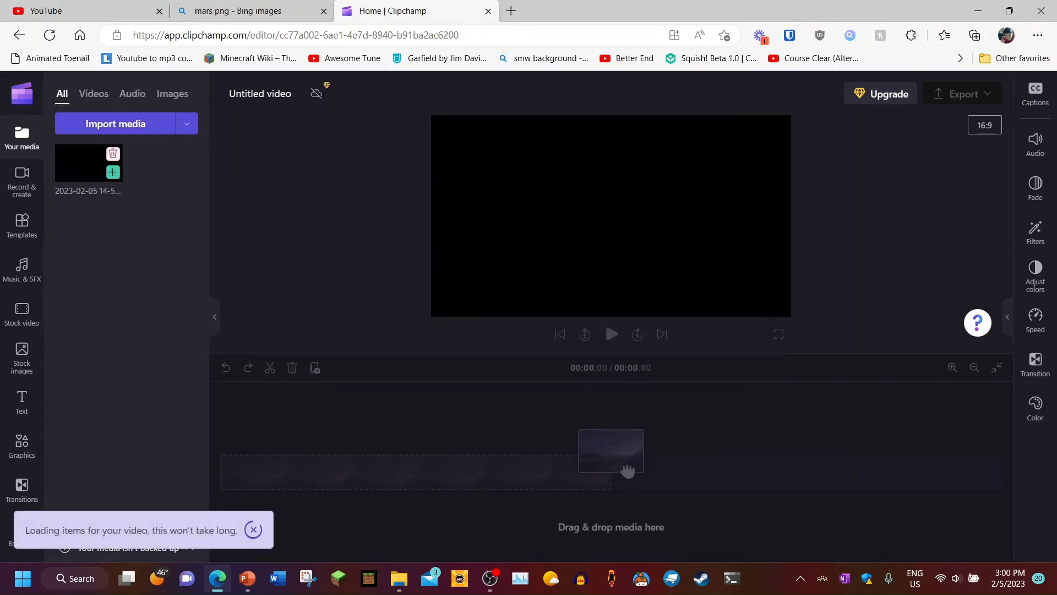
left_click_drag(627, 471, 627, 471)
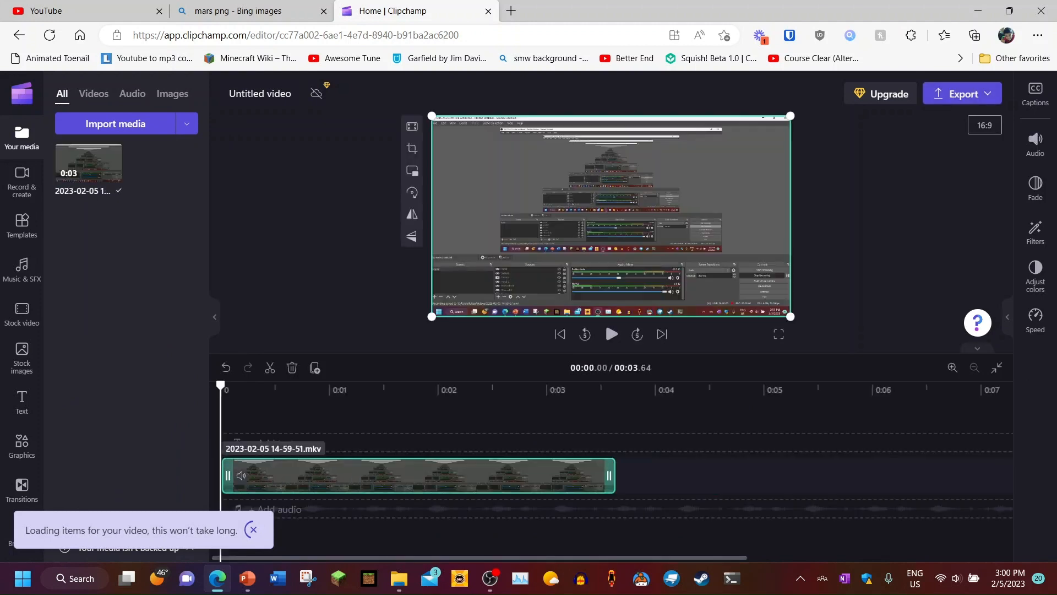
left_click(611, 334)
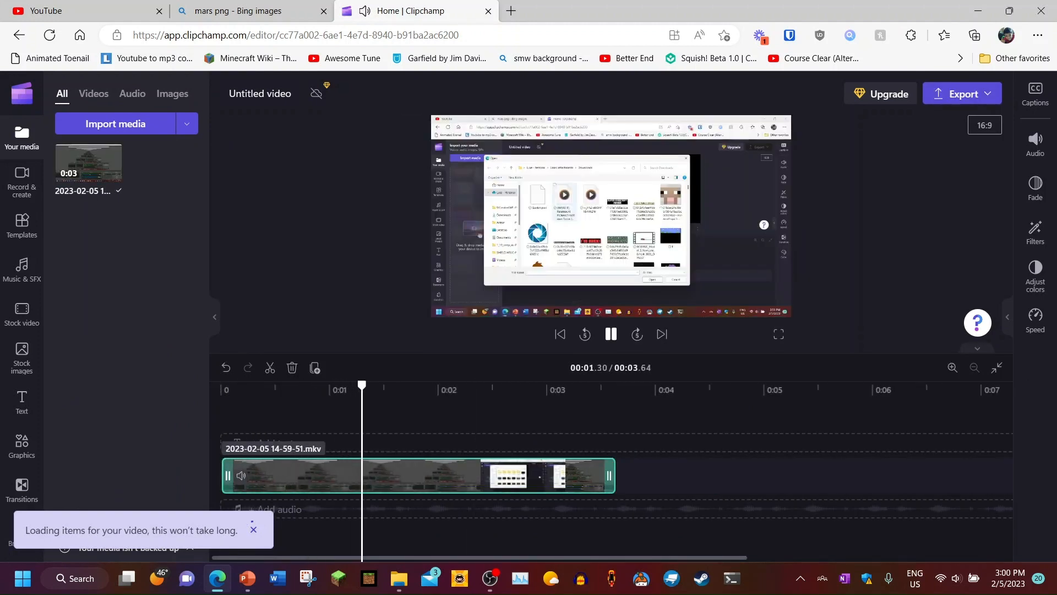
left_click(604, 318)
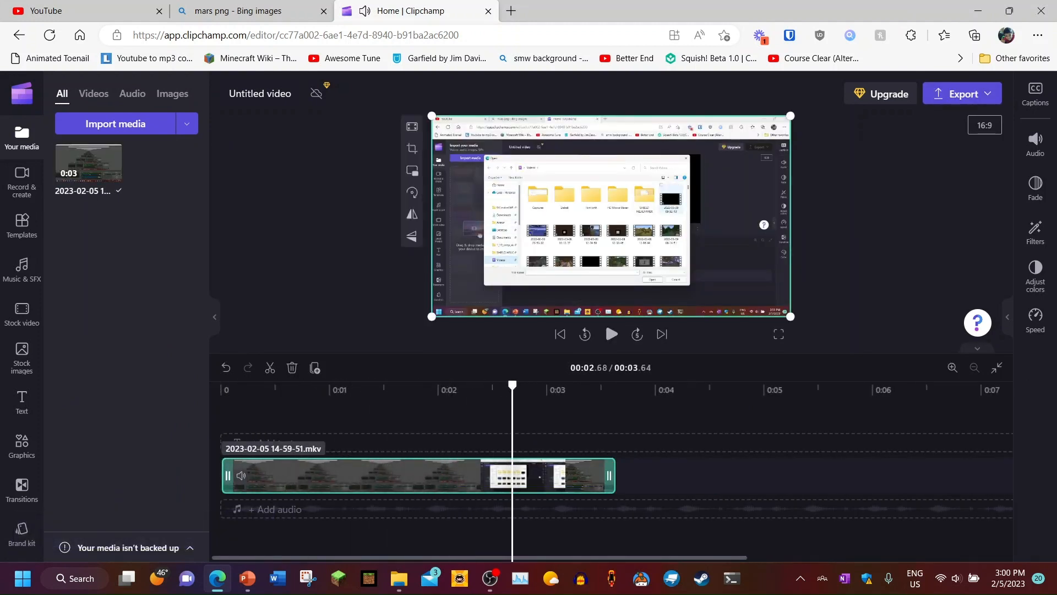
key("Delete")
left_click(625, 470)
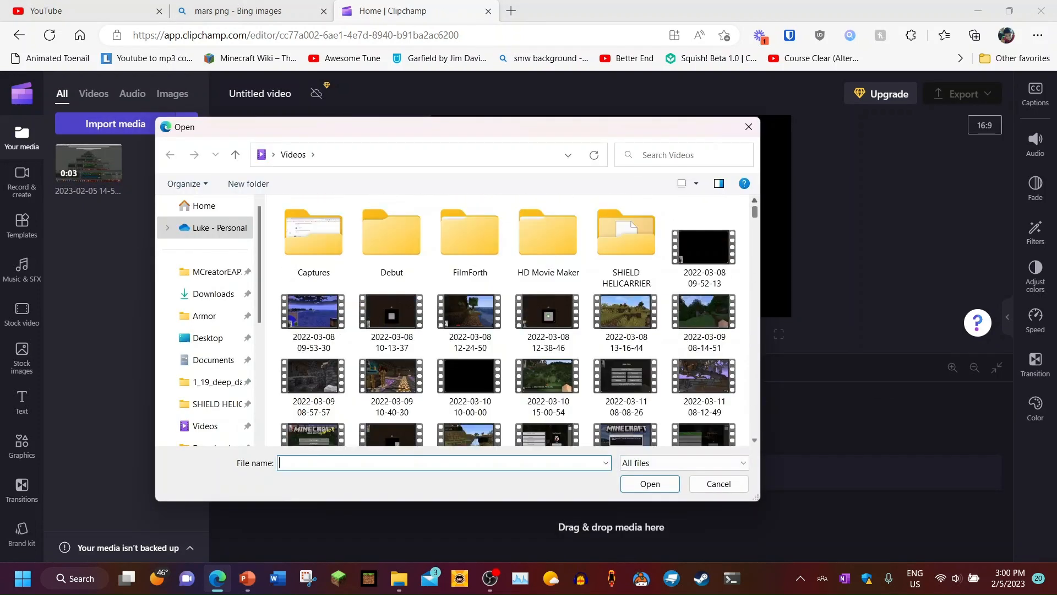
scroll(506, 320, "down", 15)
left_click(625, 234)
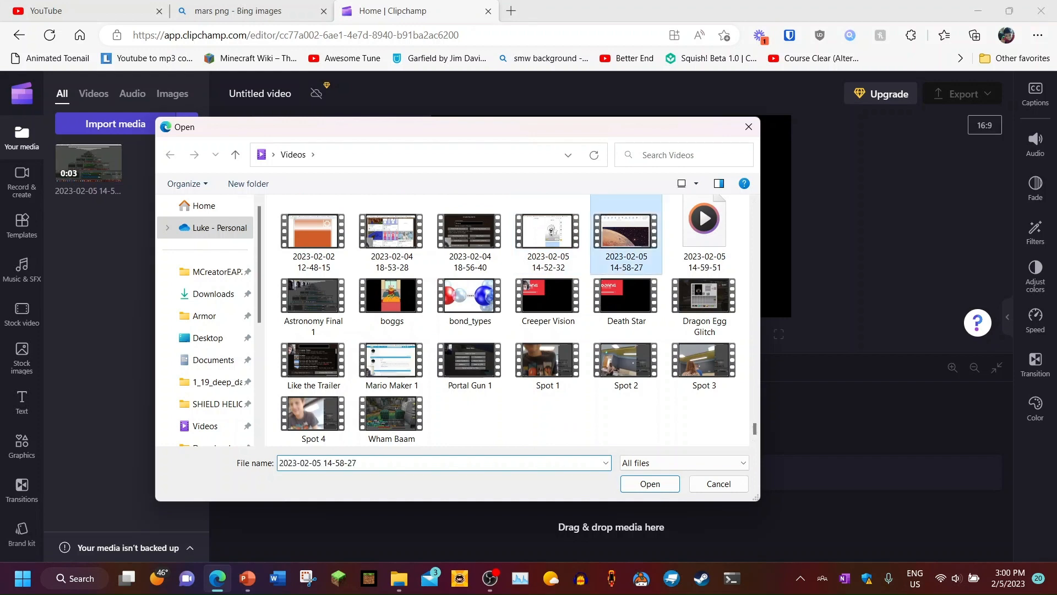
key("Return")
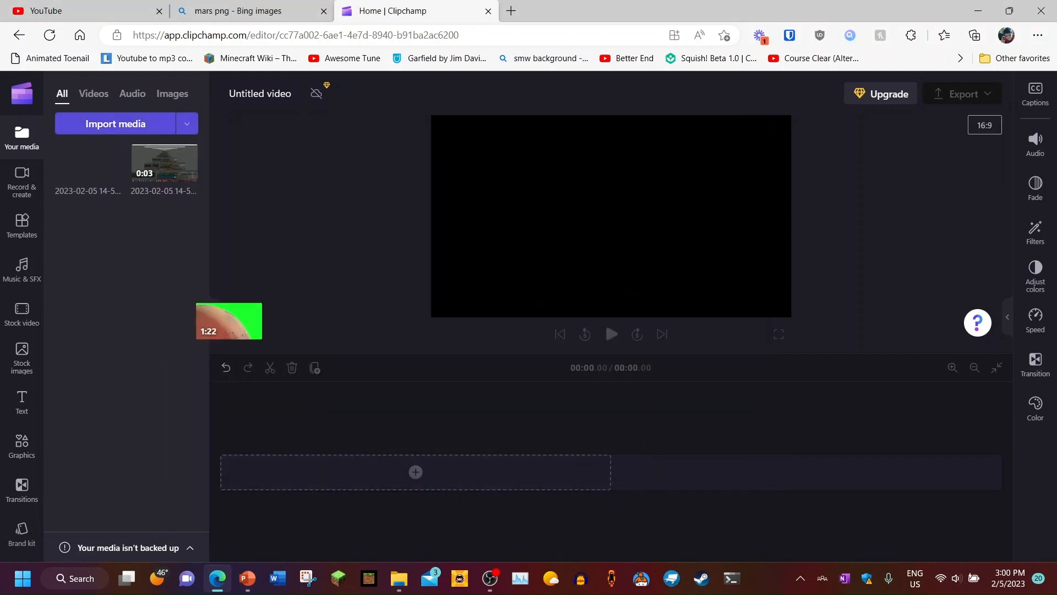
left_click_drag(229, 321, 253, 467)
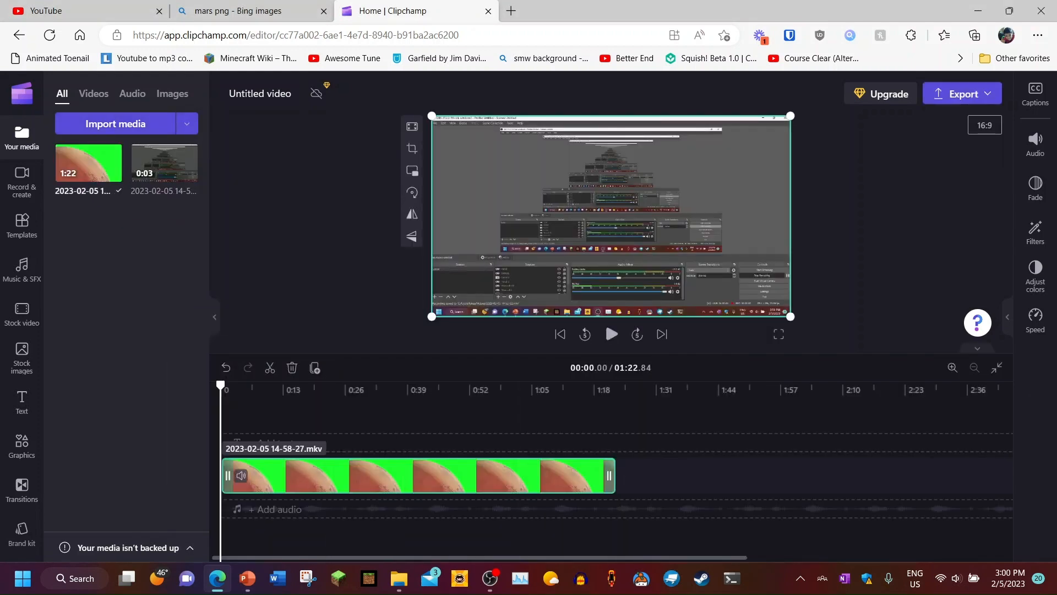
- Review the opening seconds of the clip to find where the slideshow animation begins
key("Right")
key("Right")
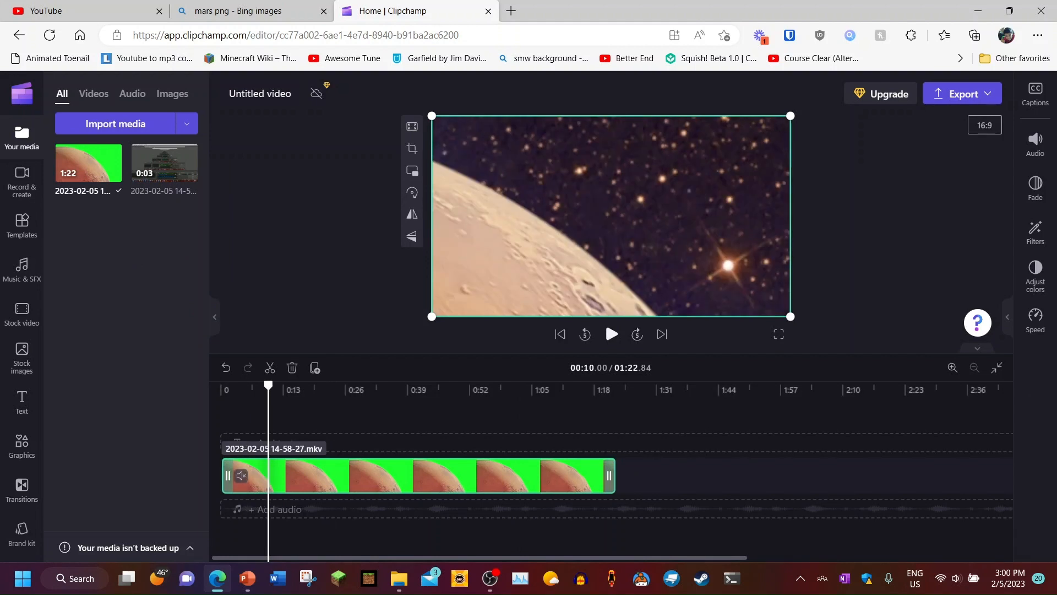
key("Left")
key("space")
key("Left")
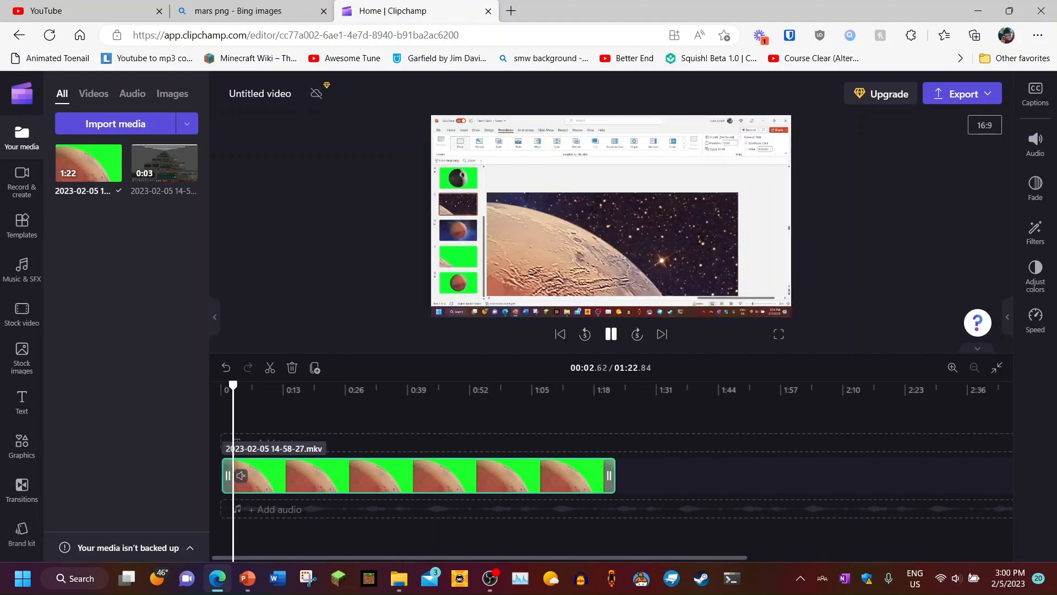
key("space")
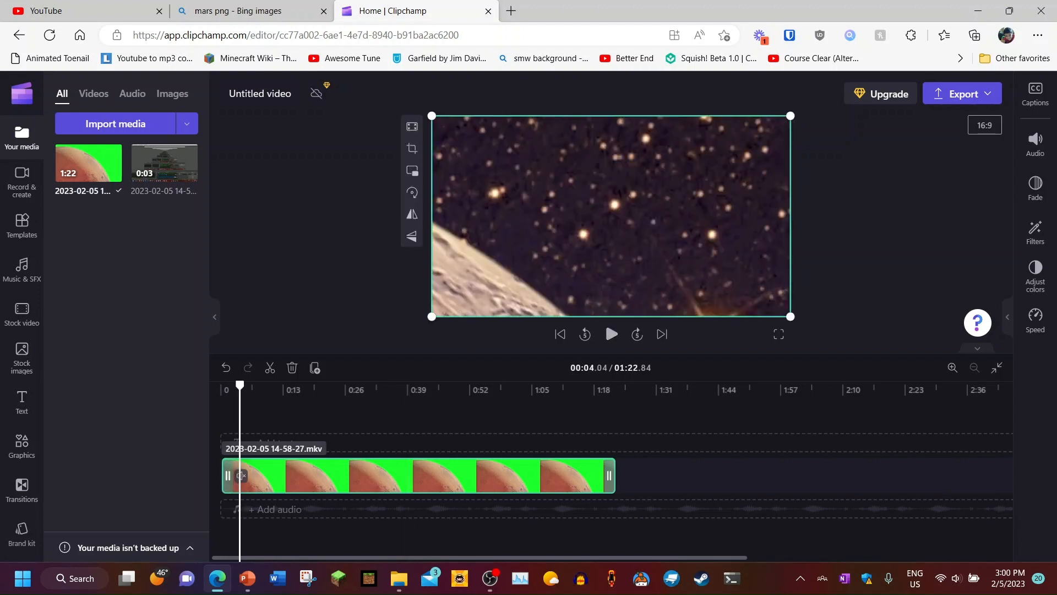
key("space")
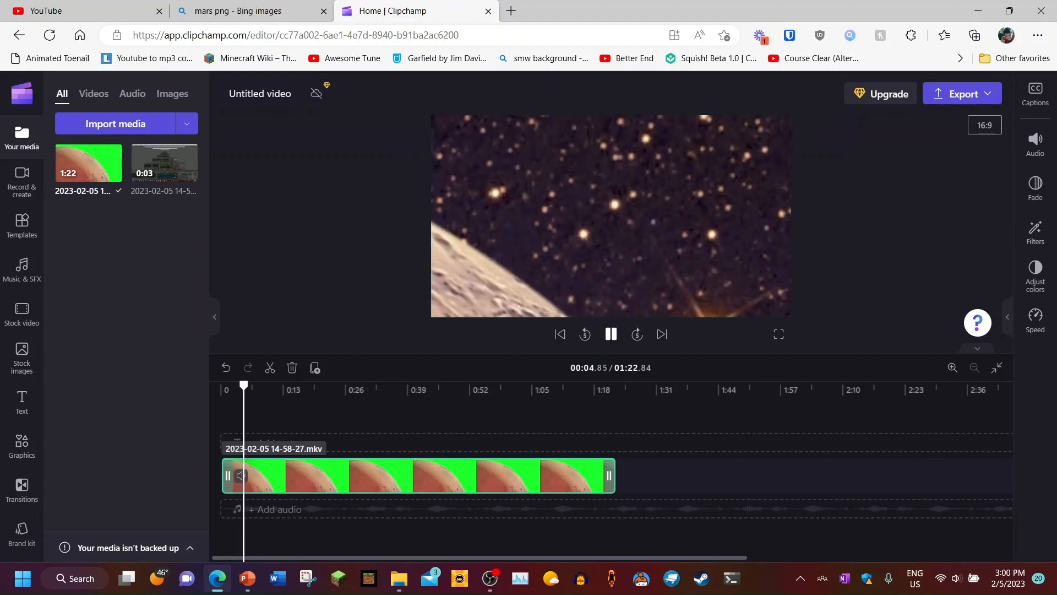
key("space")
- Split the clip at 00:04.71, delete the opening part and close the gap it leaves
left_click(419, 475)
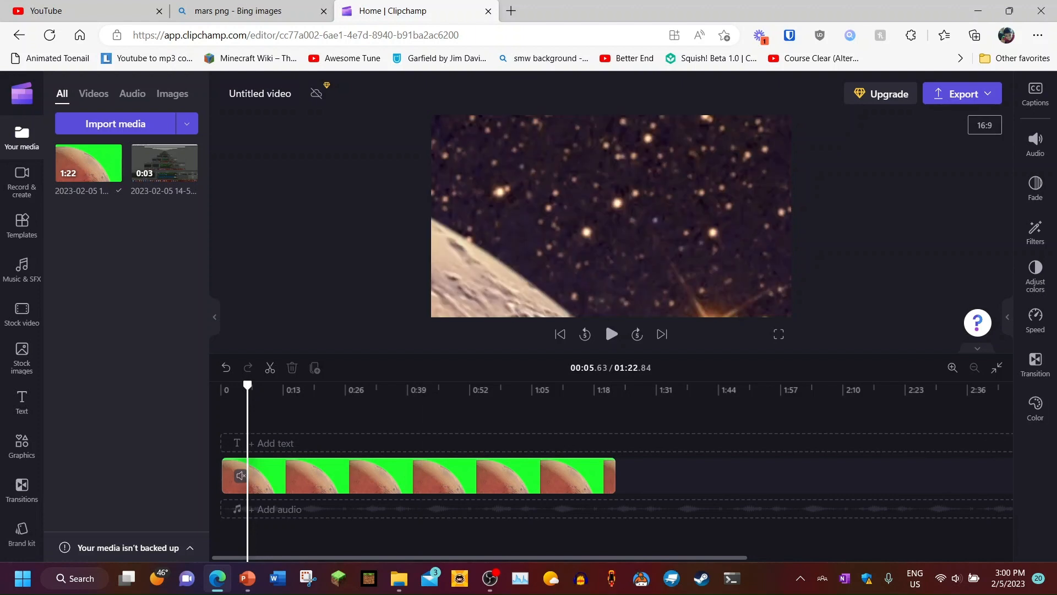
left_click(243, 390)
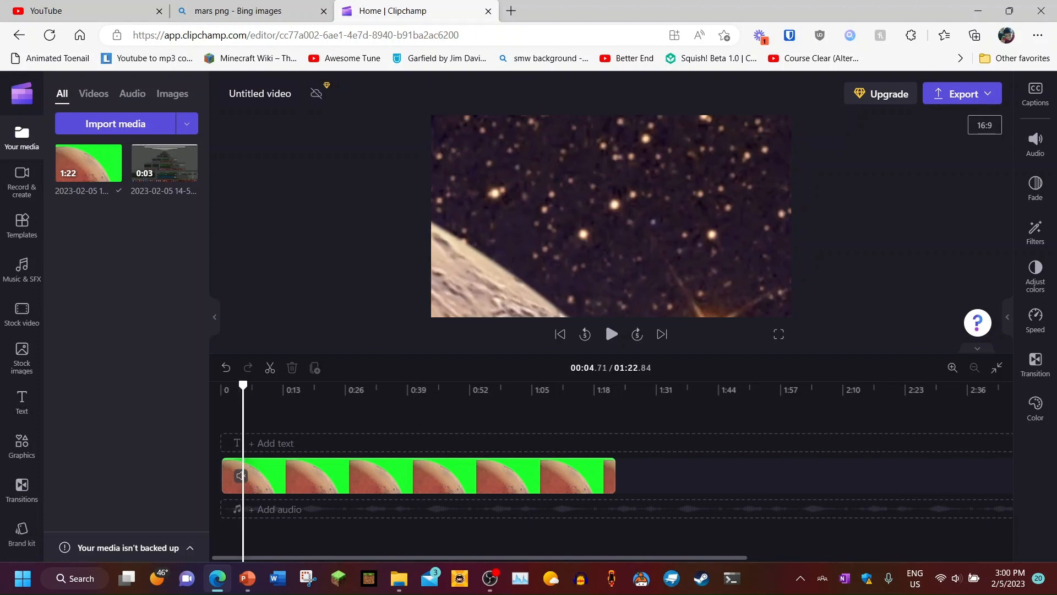
left_click_drag(243, 389, 243, 389)
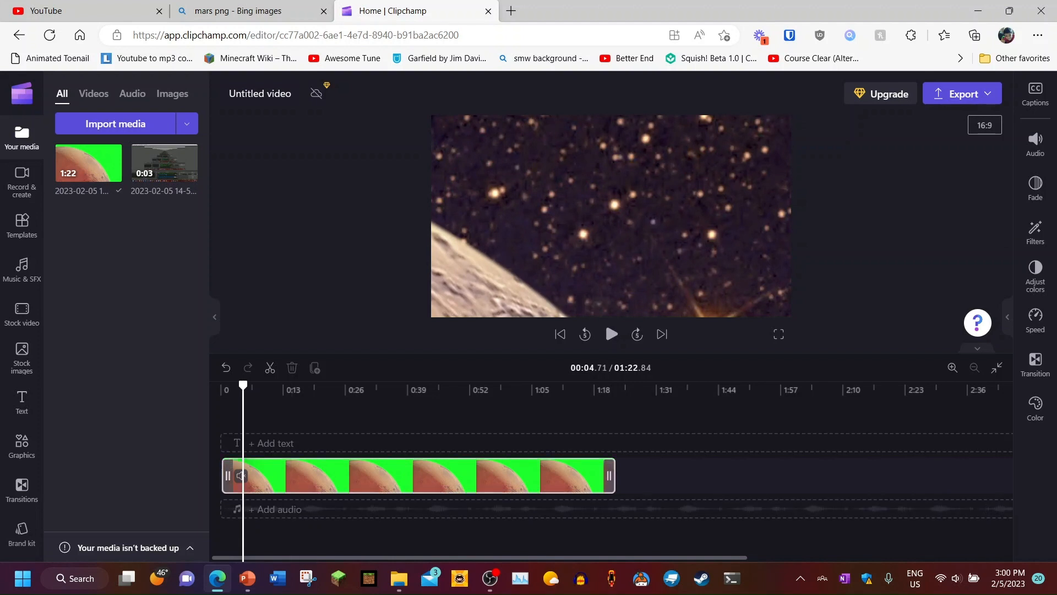
left_click(259, 475)
left_click(270, 367)
left_click(233, 475)
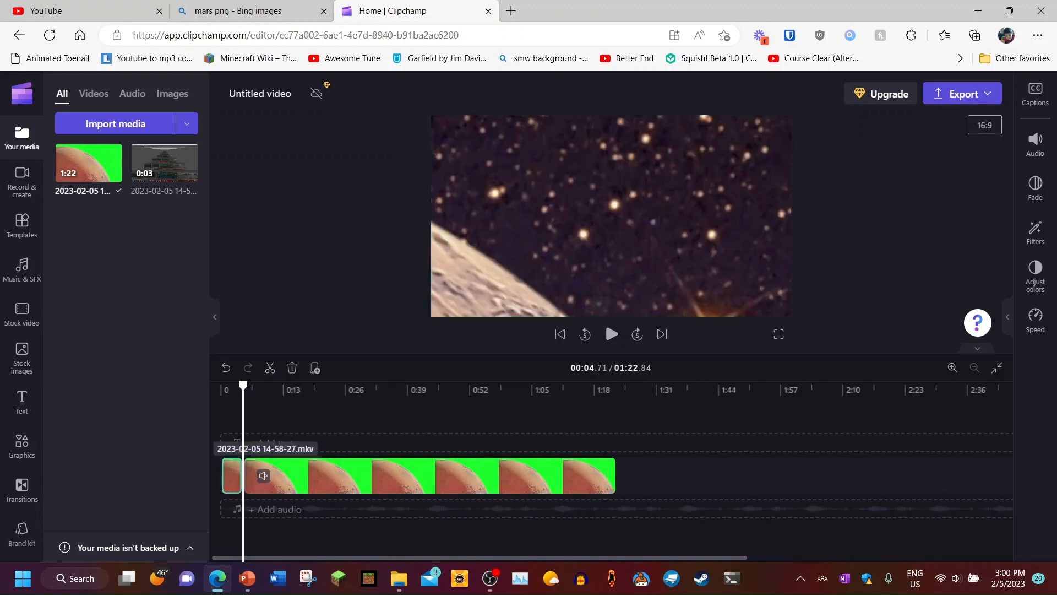
key("Delete")
right_click(232, 486)
left_click(286, 527)
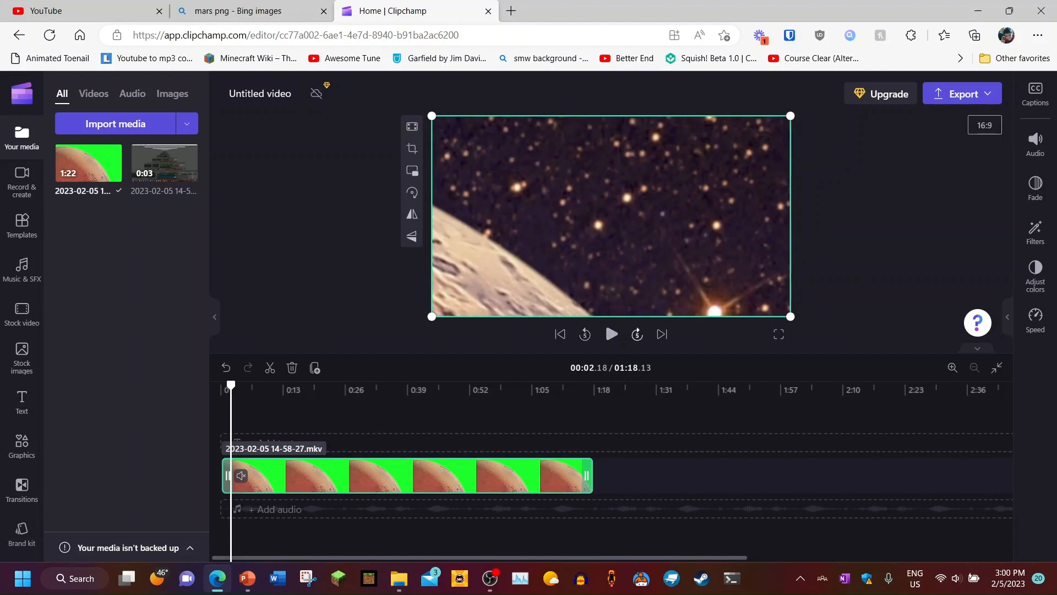
- Split the clip at 00:21.68 on the full Mars view and move the remainder to start at about 1:10
left_click_drag(230, 385, 307, 385)
left_click(611, 333)
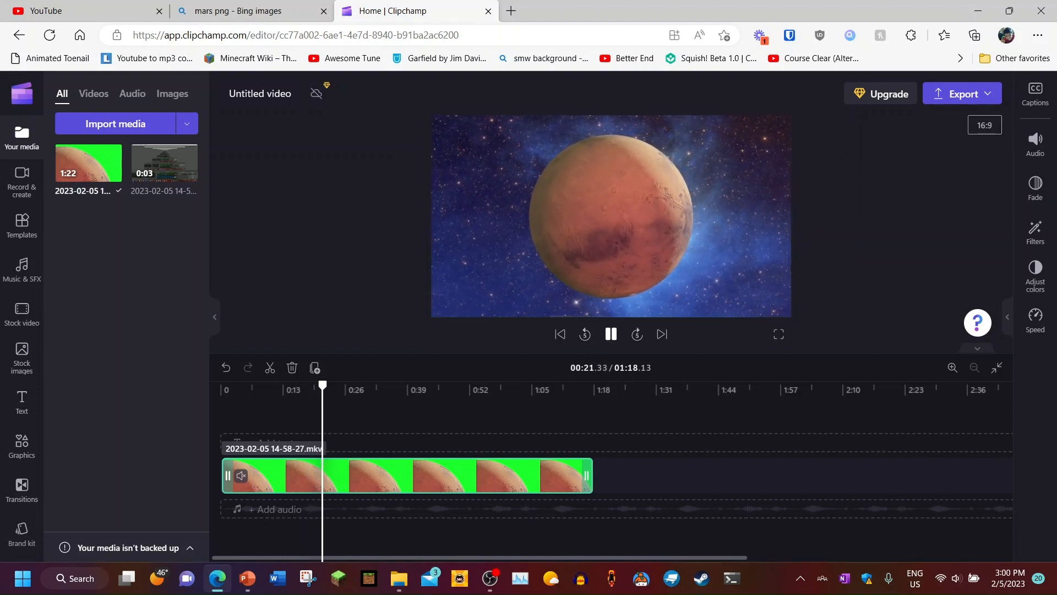
key("space")
key("space")
key("space")
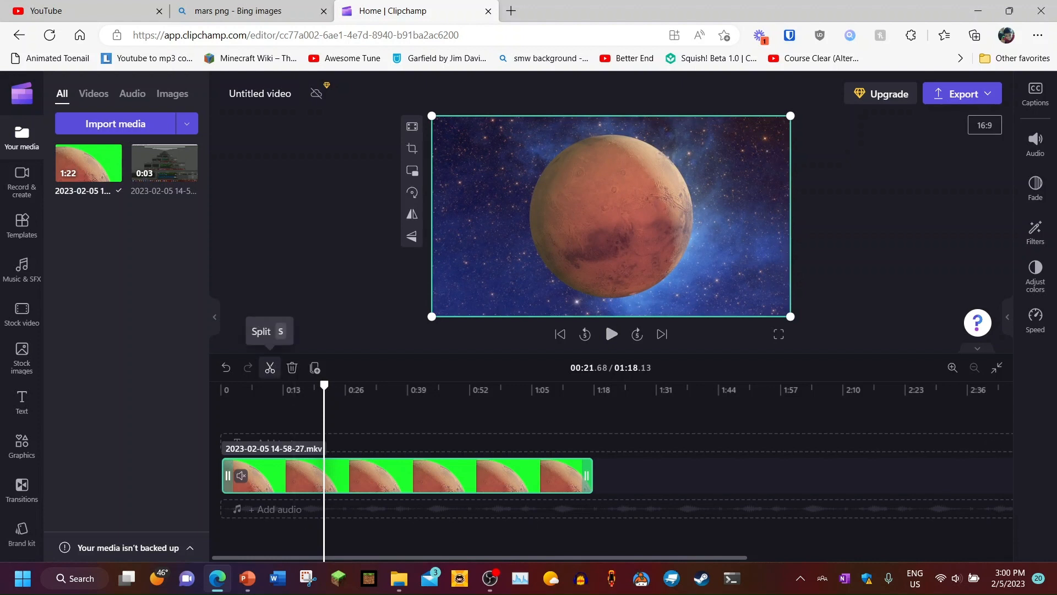
left_click(270, 367)
left_click_drag(386, 475, 620, 475)
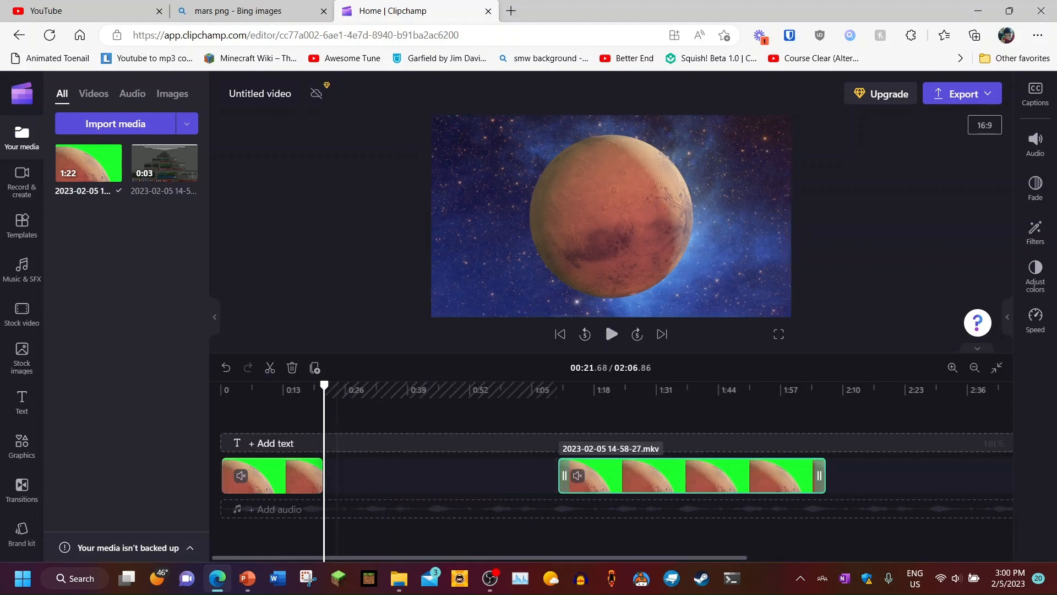
- Try to split off the last sliver of the first clip at 00:21.64
left_click(320, 390)
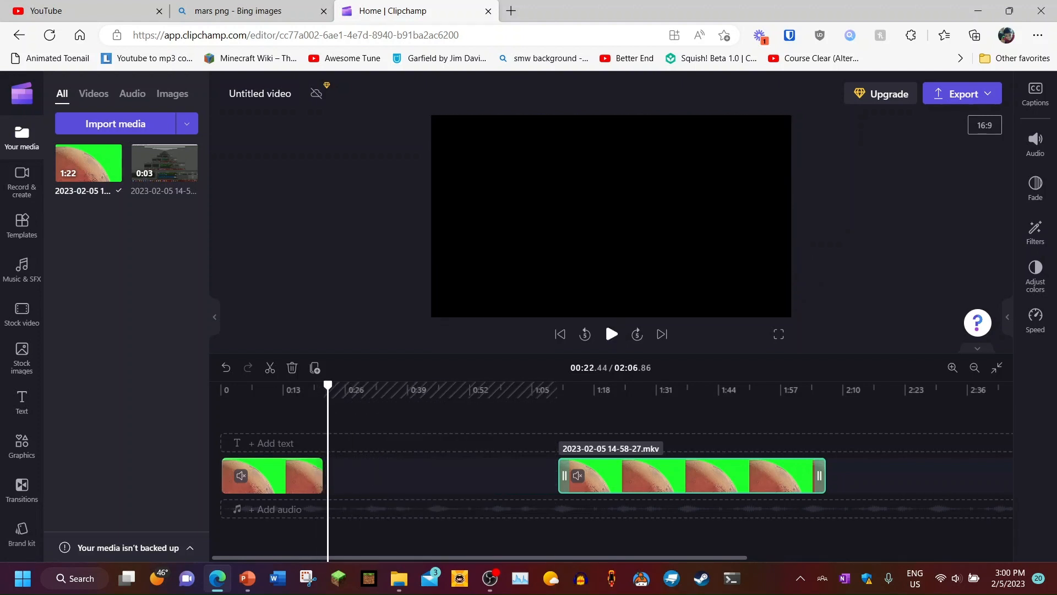
scroll(291, 443, "up", 8)
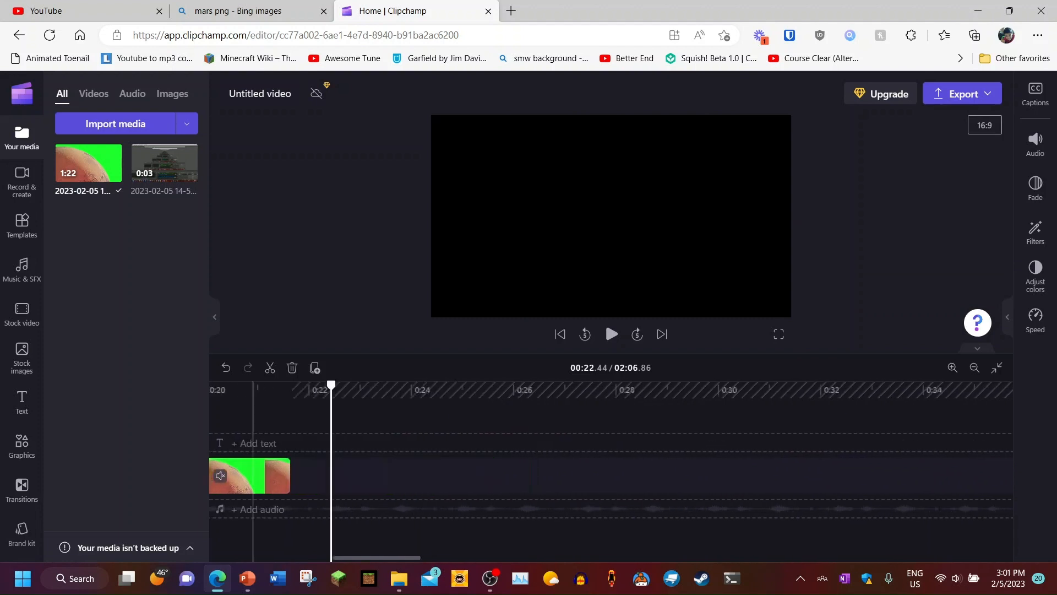
scroll(576, 443, "up", 1)
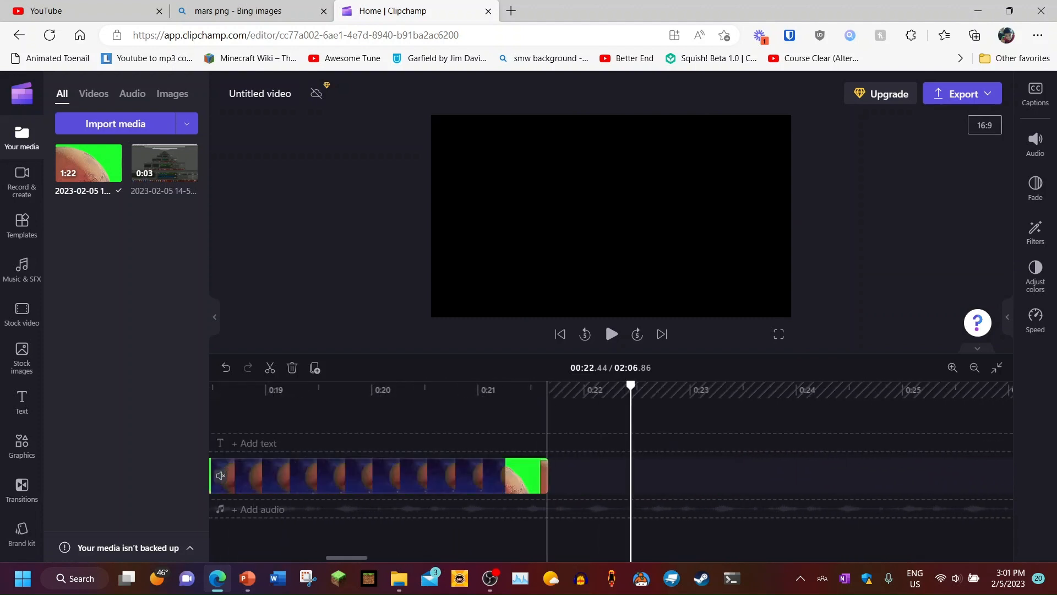
left_click(512, 475)
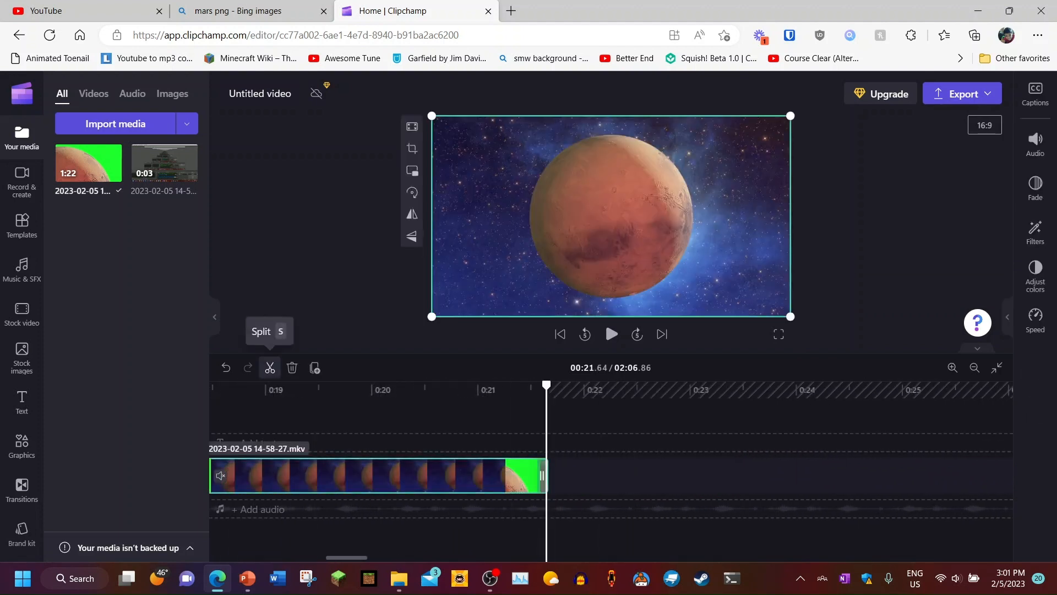
left_click(269, 367)
left_click(586, 475)
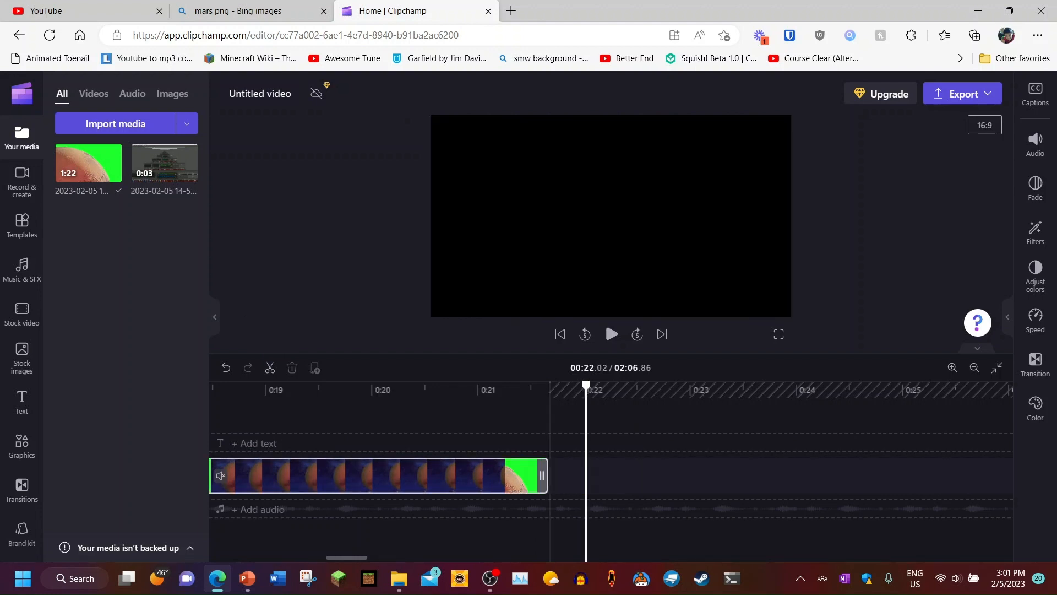
- Split the first clip at 00:21.62 to separate a thin slice at its end
scroll(220, 475, "right", 5)
scroll(220, 443, "up", 1)
scroll(220, 443, "left", 5)
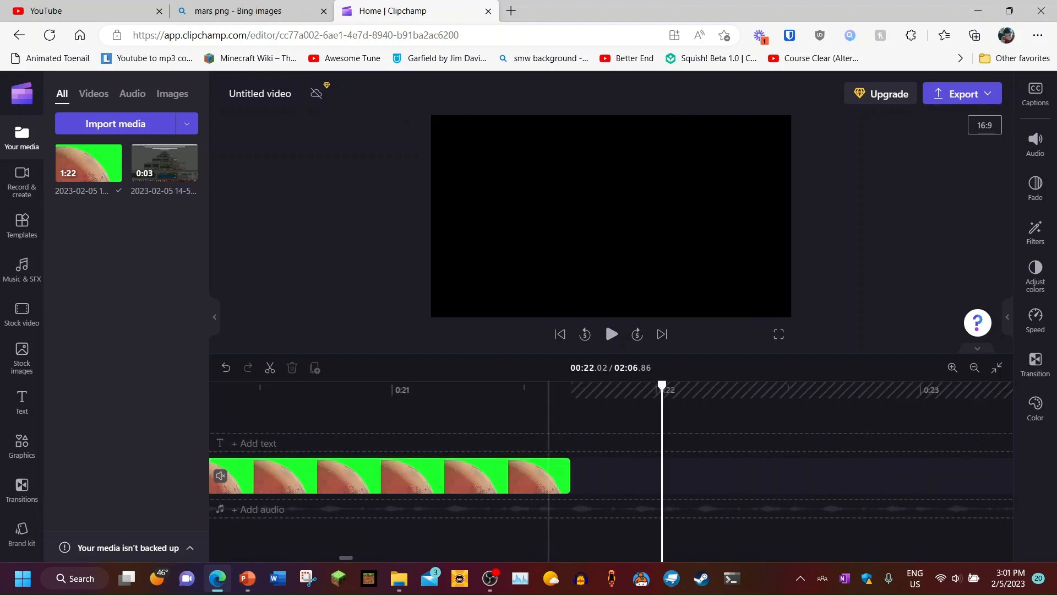
left_click(566, 390)
left_click(558, 389)
left_click(540, 475)
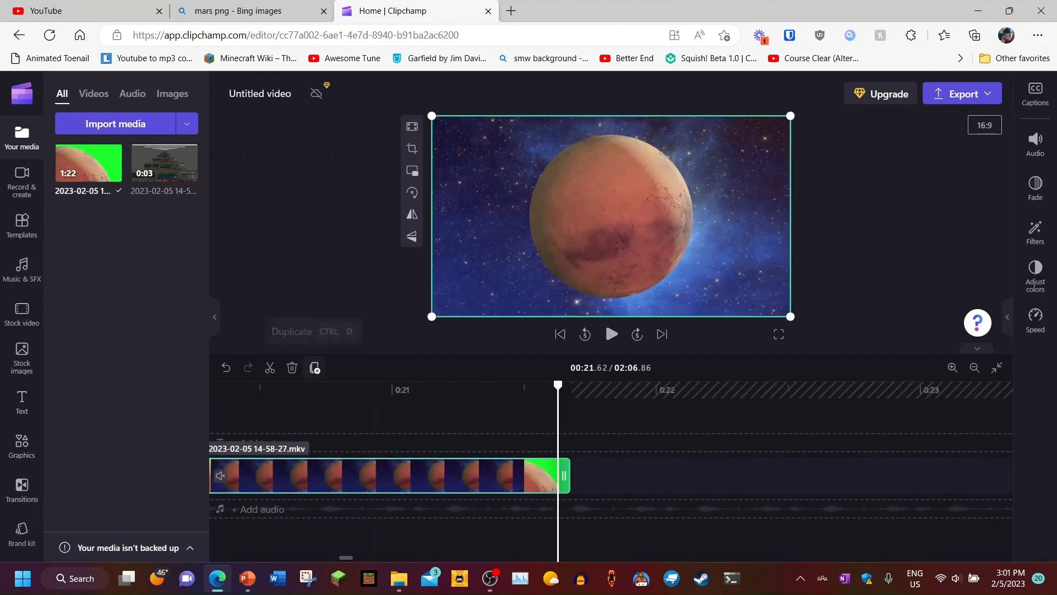
left_click(269, 367)
- Slow the thin end slice to 0.1x speed and play it back
left_click(565, 475)
left_click(21, 401)
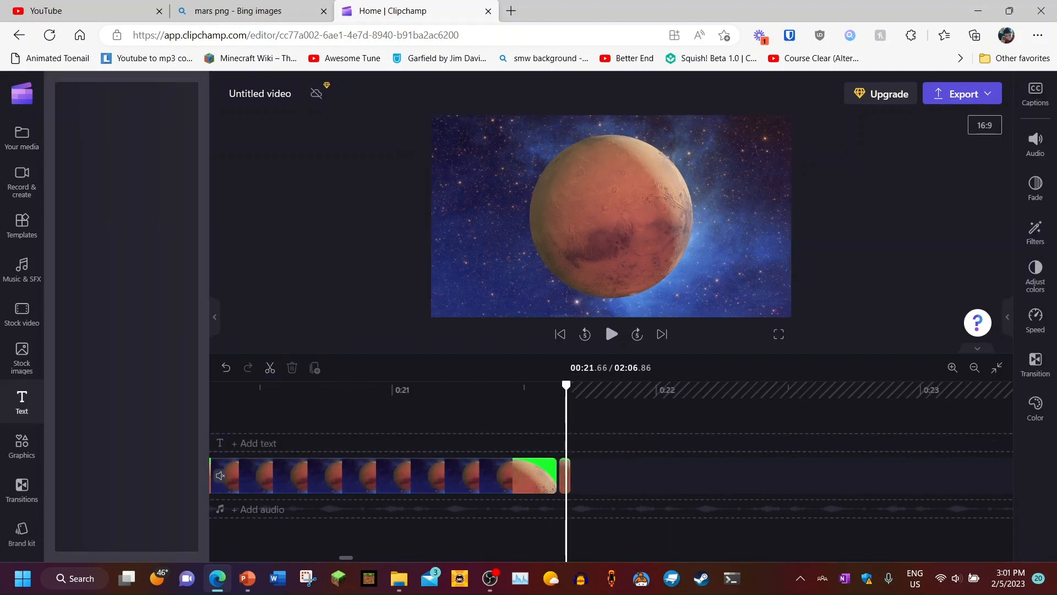
left_click_drag(563, 385, 575, 386)
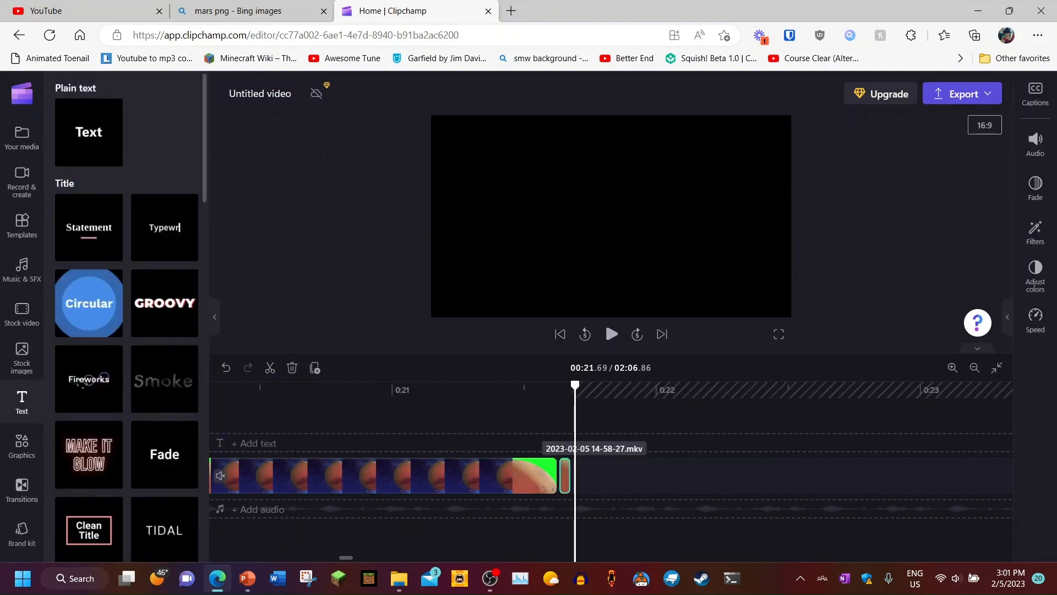
left_click(1034, 320)
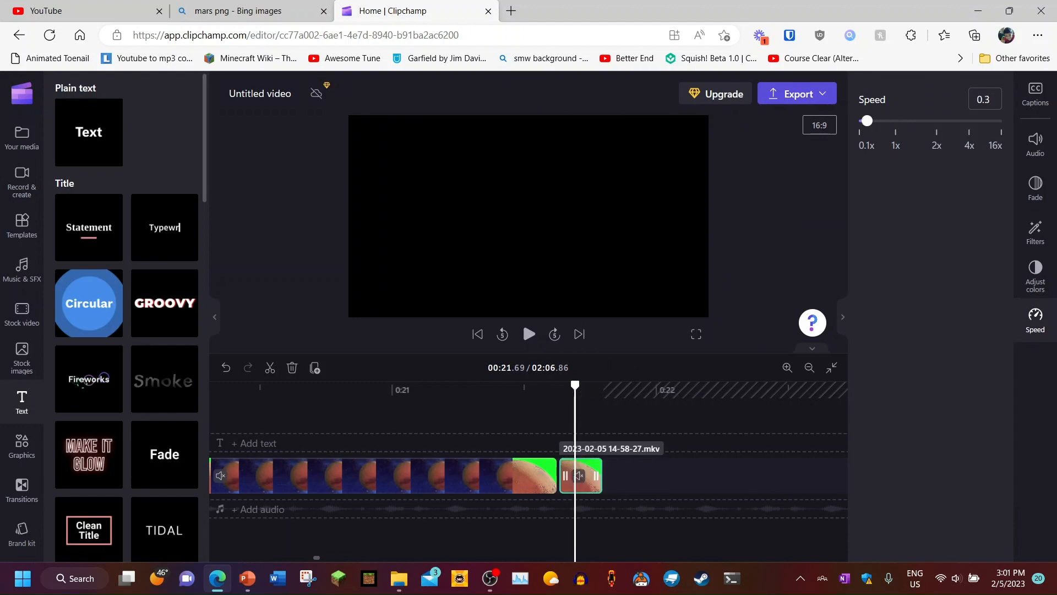
left_click_drag(866, 121, 858, 121)
left_click(534, 418)
key("space")
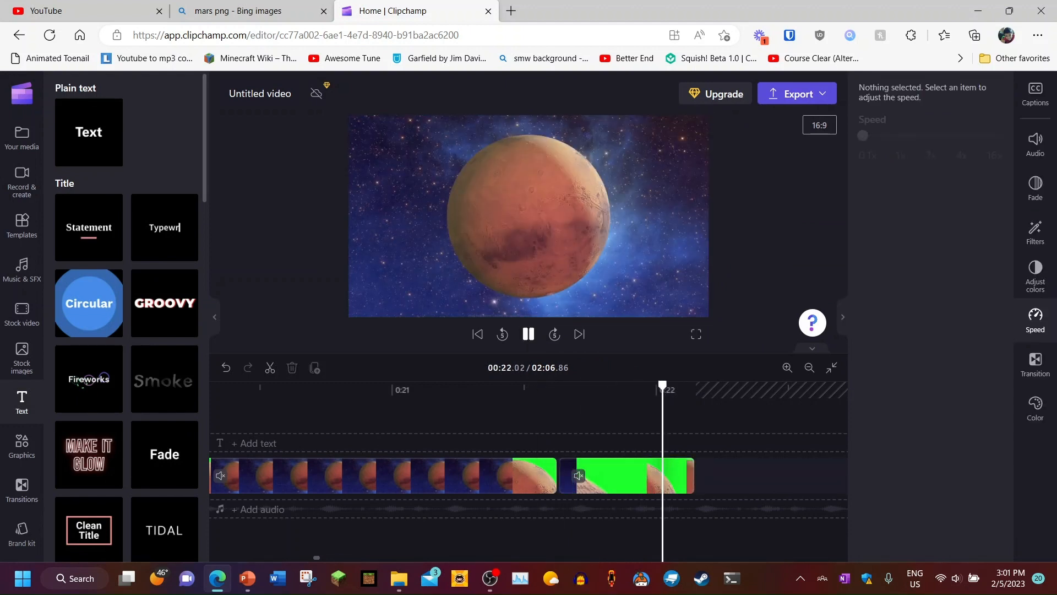
key("space")
left_click(842, 316)
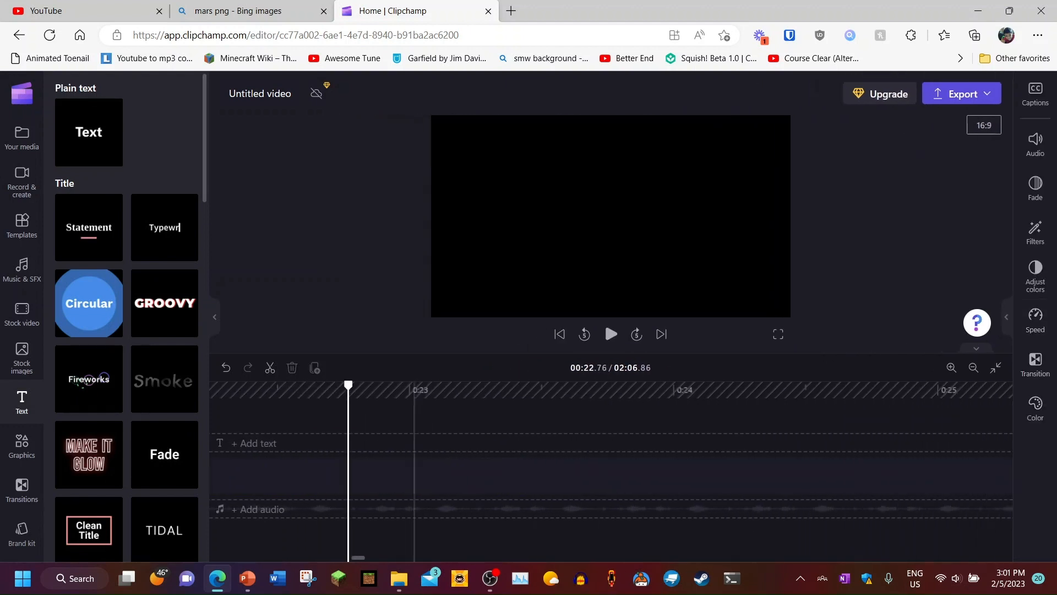
- Remove the gap between the slowed slice and the green-screen part
mouse_move(358, 557)
left_mouse_down()
mouse_move(314, 557)
mouse_move(372, 557)
left_mouse_up()
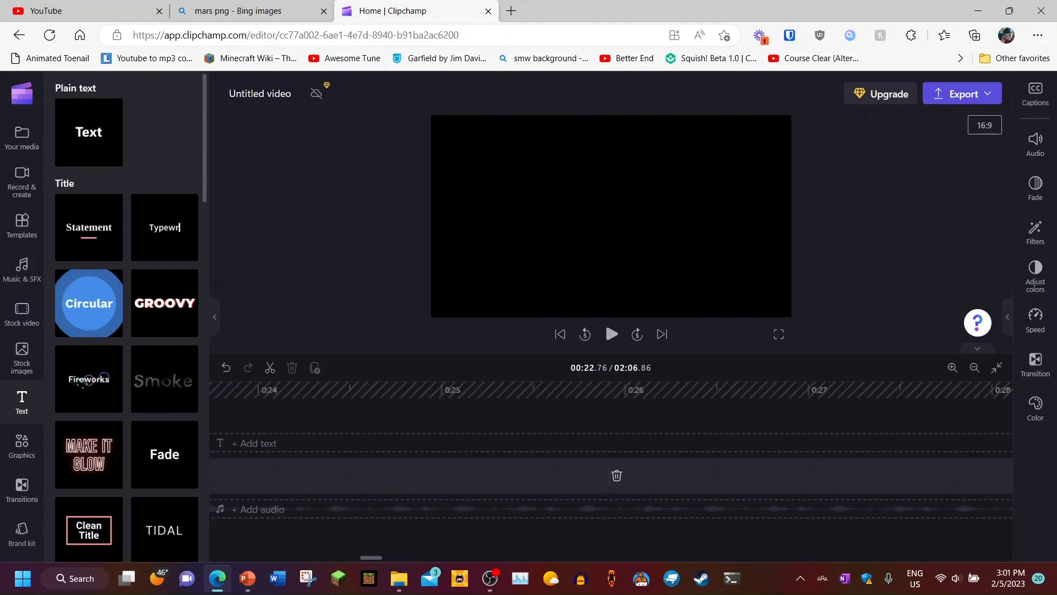
left_click(617, 475)
left_click_drag(459, 557, 425, 557)
scroll(593, 508, "down", 1)
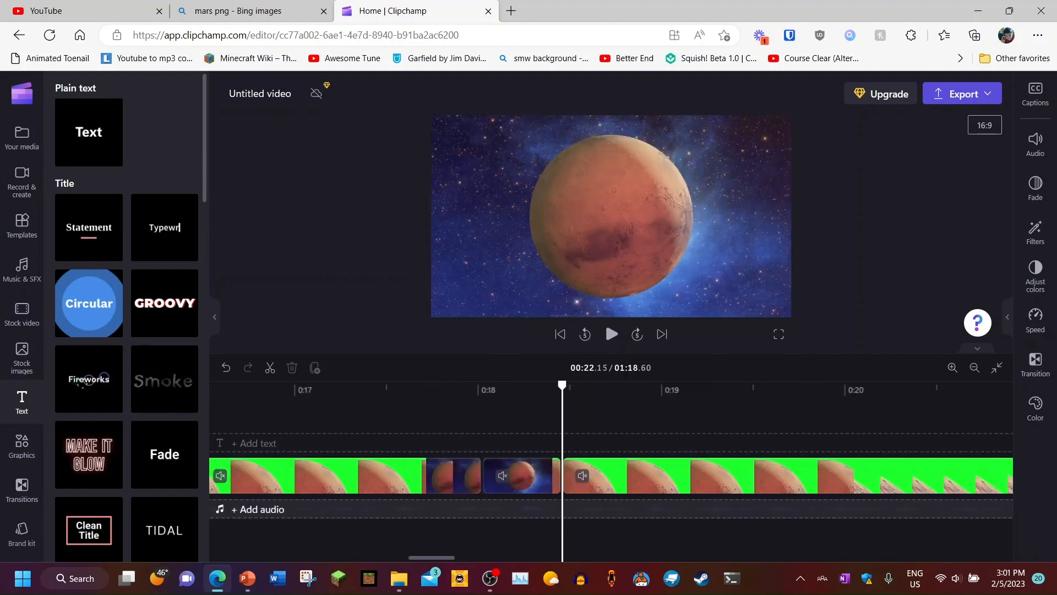
- Split the green-screen part at 00:23.44, delete the section before the cut and close the gap it leaves
left_click(637, 335)
left_click(637, 334)
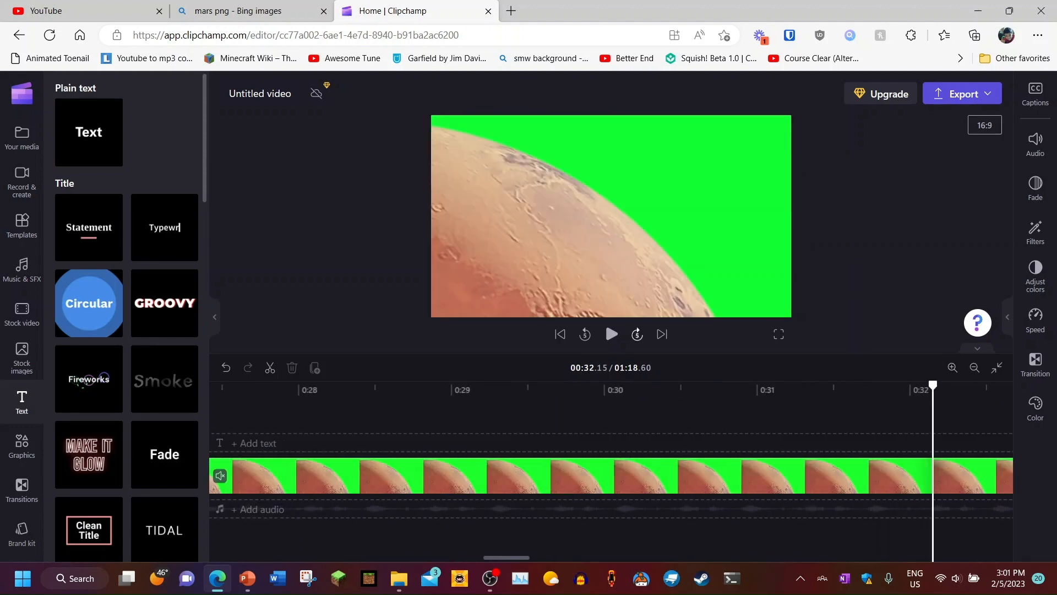
left_click(637, 334)
left_click(584, 334)
left_click(584, 334)
left_click(584, 334)
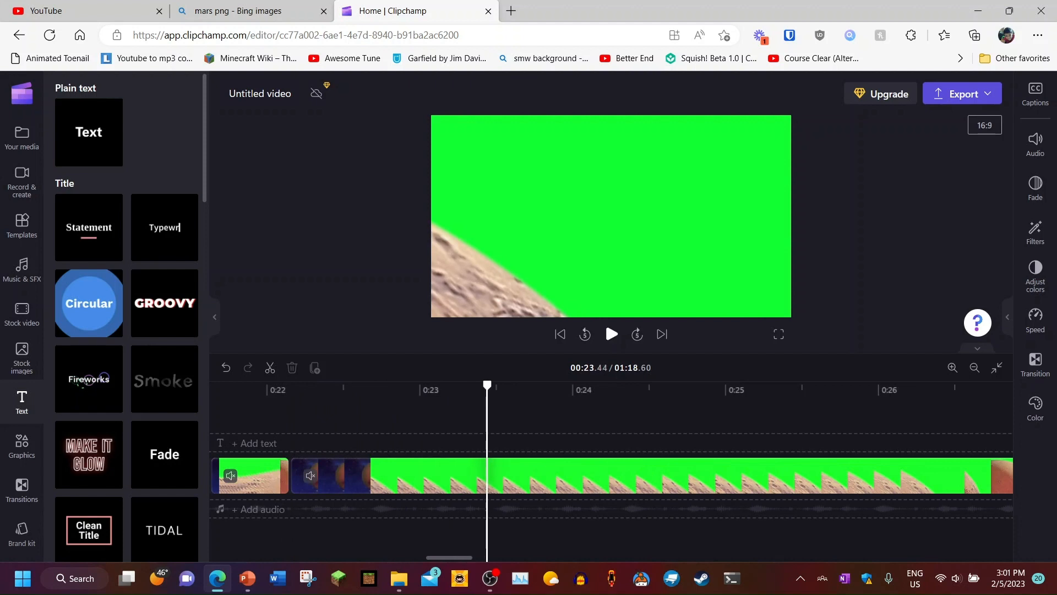
left_click(413, 474)
left_click(269, 367)
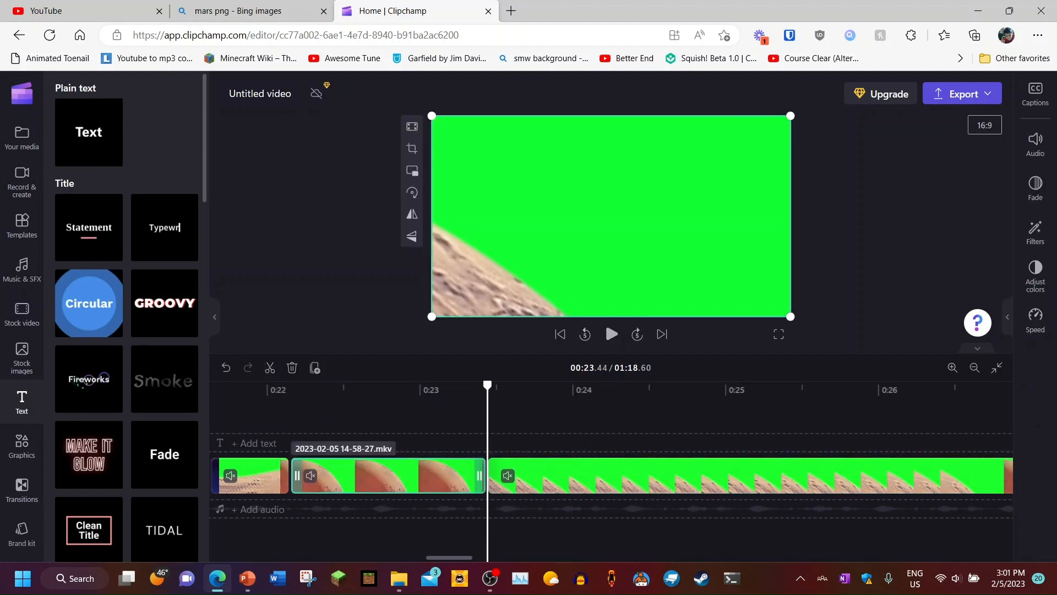
key("Delete")
left_click(388, 474)
left_click(331, 509)
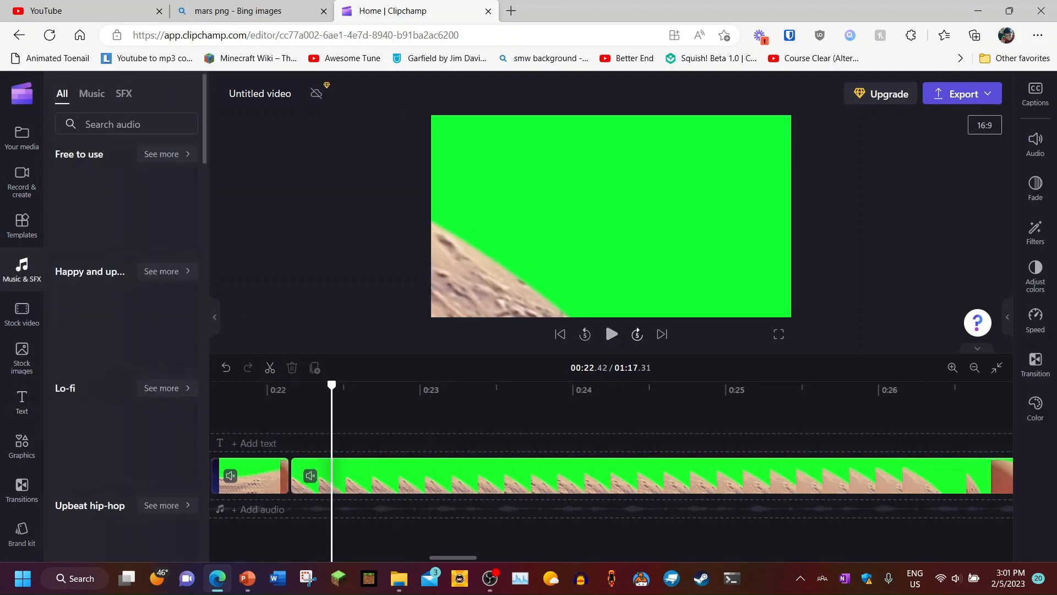
- Split the green-screen clip at 00:44.77, where the full planet is shown, and delete everything after the cut
left_click(637, 333)
left_click(637, 334)
left_click(637, 334)
left_click(637, 334)
left_click(637, 334)
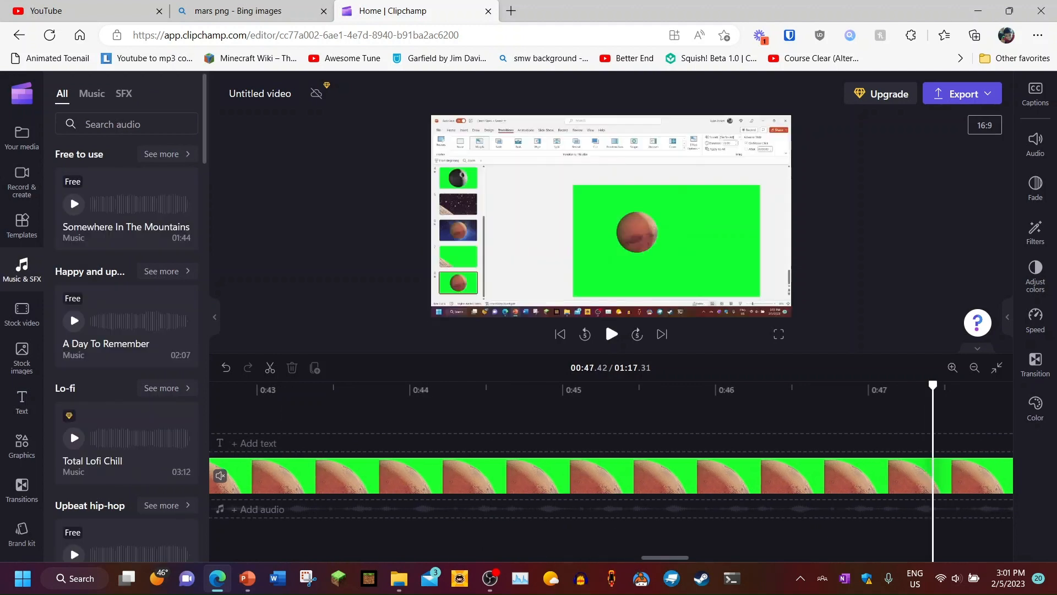
left_click(584, 334)
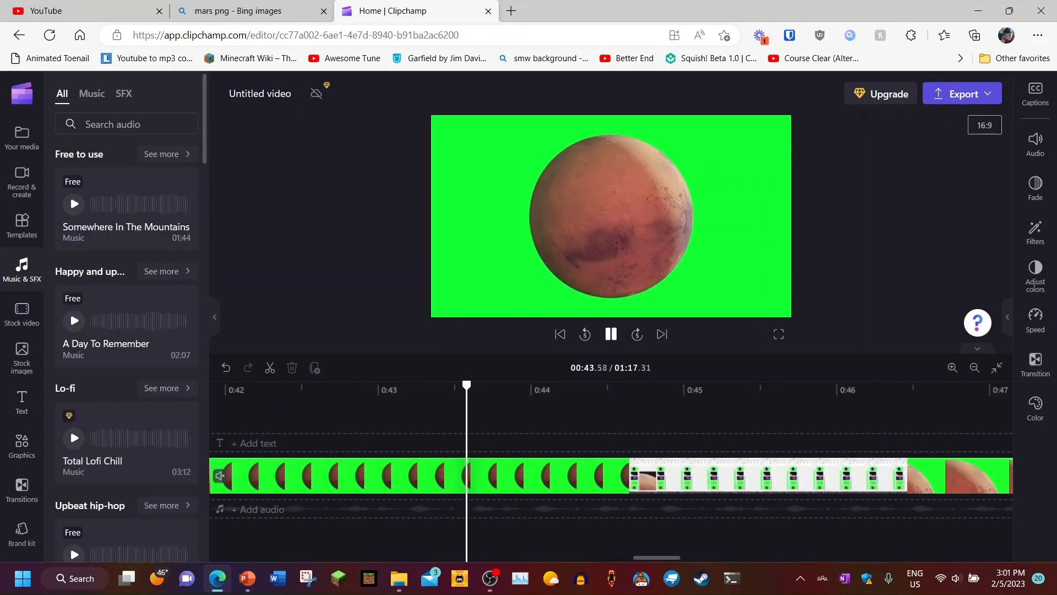
key("s")
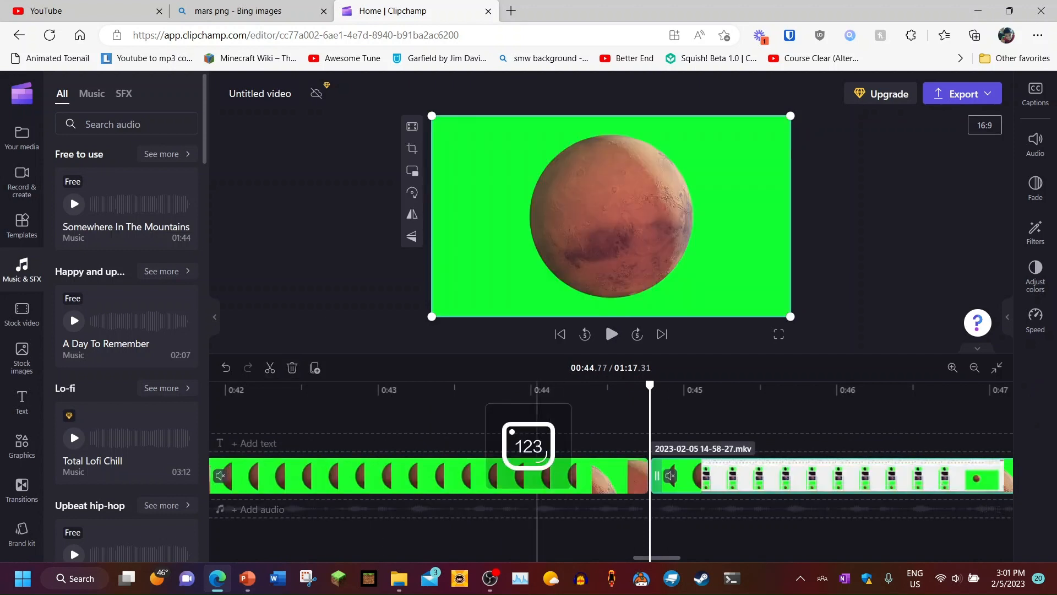
key("Delete")
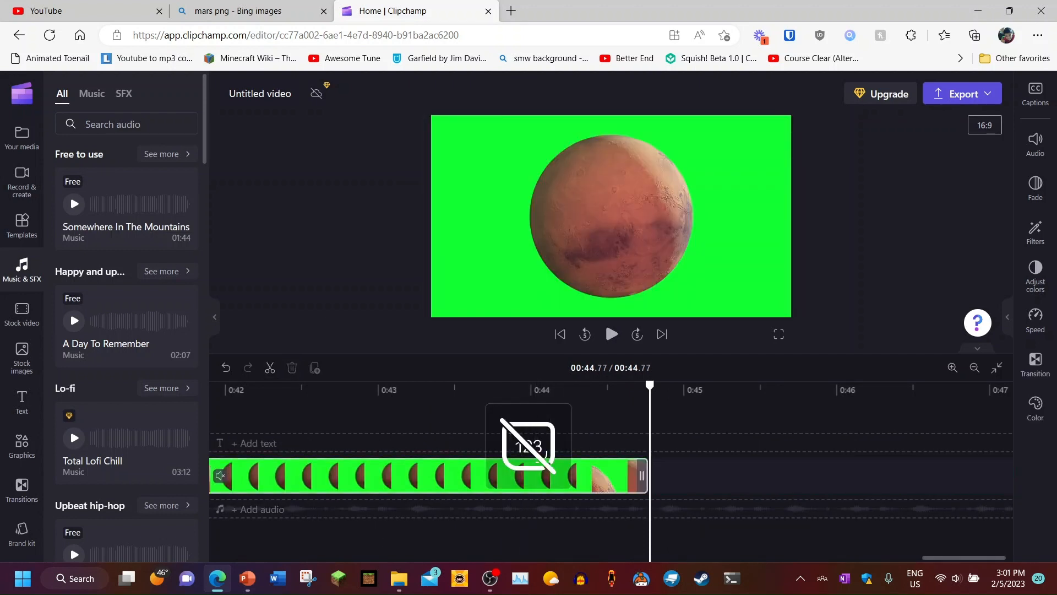
- Move the remaining green-screen Mars clip to a separate track above the space-background clip, starting at 0
left_click(537, 475)
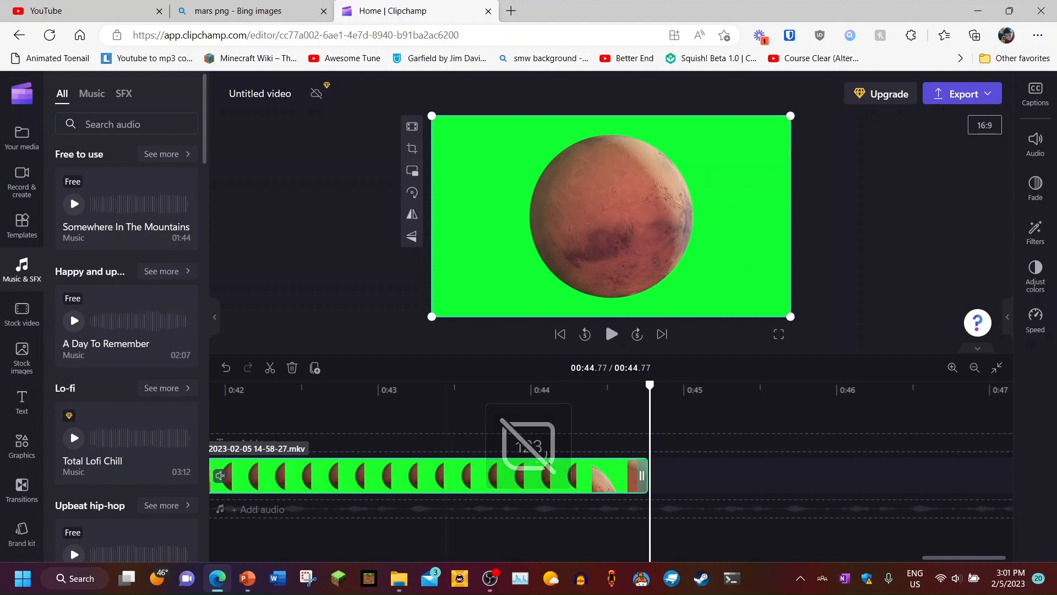
left_click(445, 413)
scroll(611, 476, "left", 8)
left_click(611, 475)
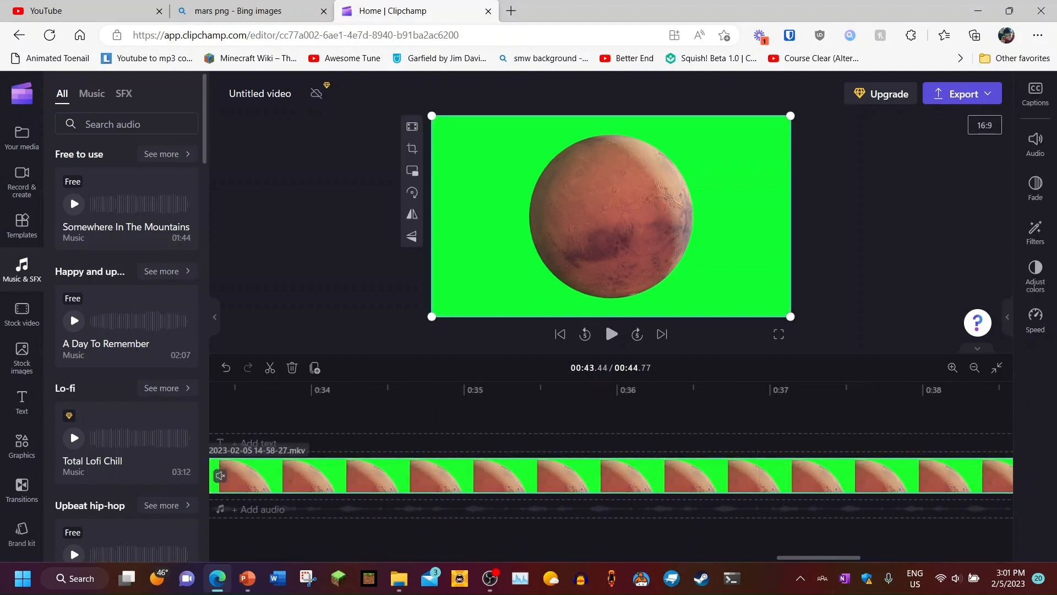
scroll(611, 475, "down", 2)
scroll(611, 475, "down", 5)
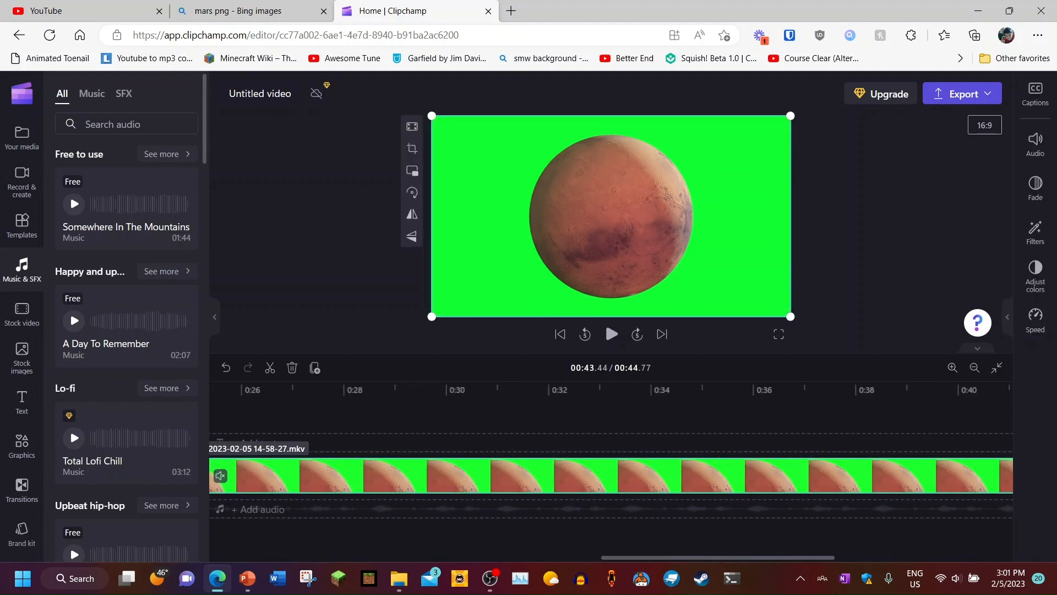
left_click_drag(842, 475, 612, 440)
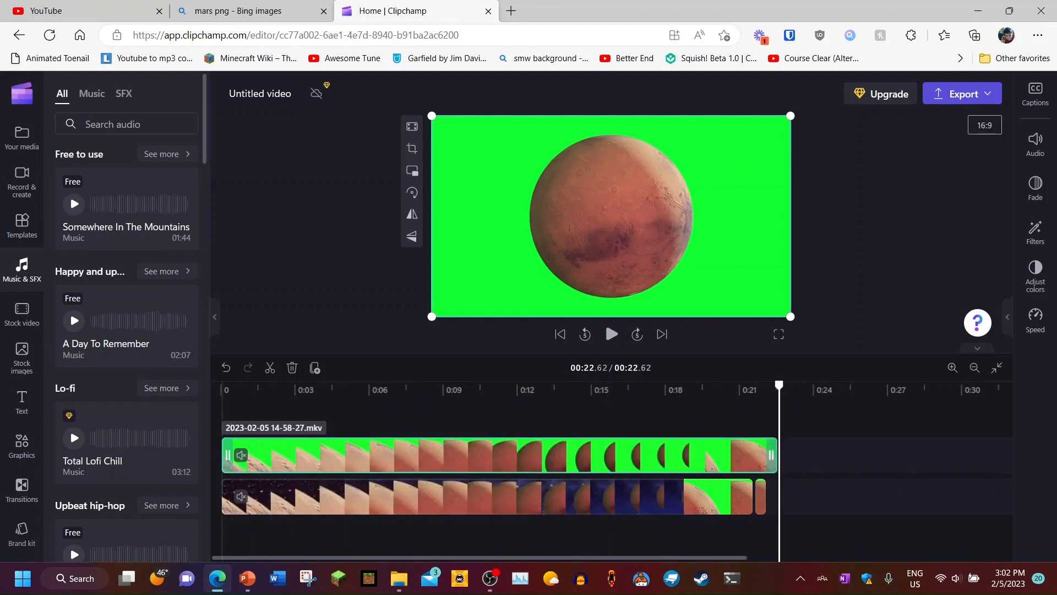
- Apply the Green screen filter to the upper-track Mars clip
left_click(611, 334)
left_click(611, 248)
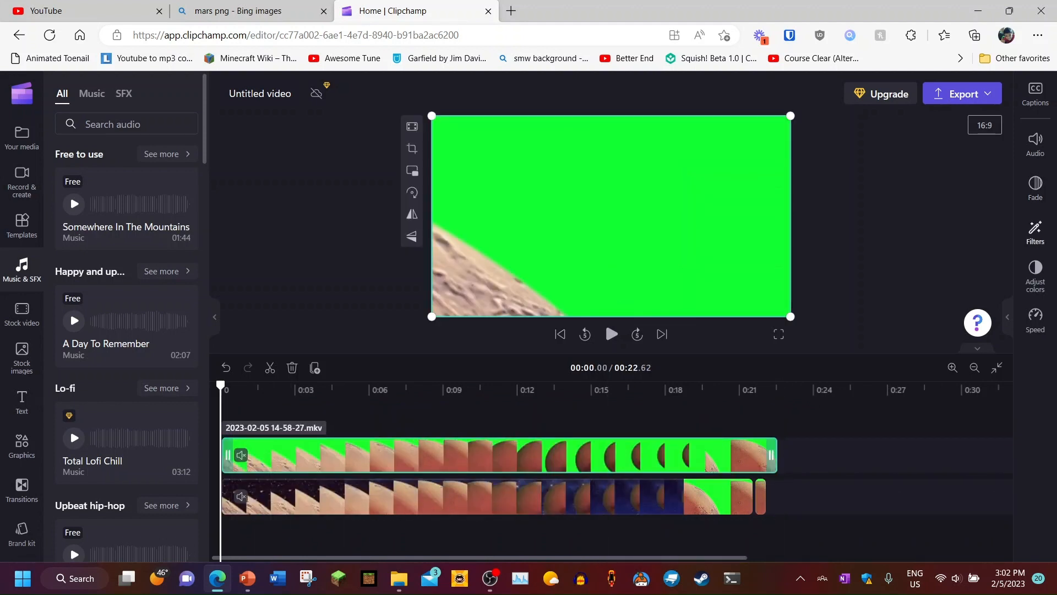
left_click(1034, 233)
scroll(936, 331, "down", 5)
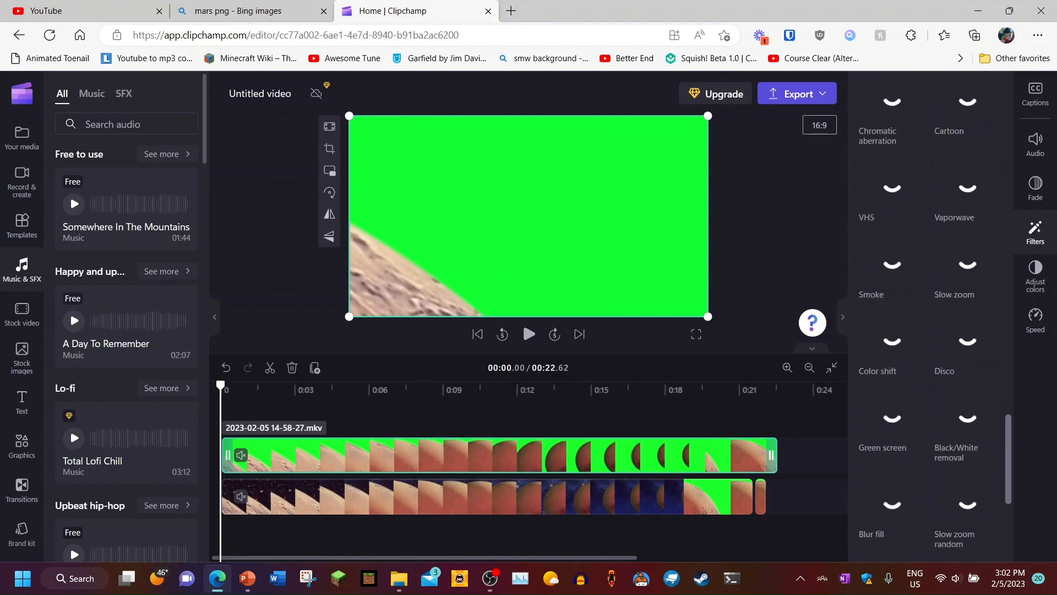
left_click(892, 410)
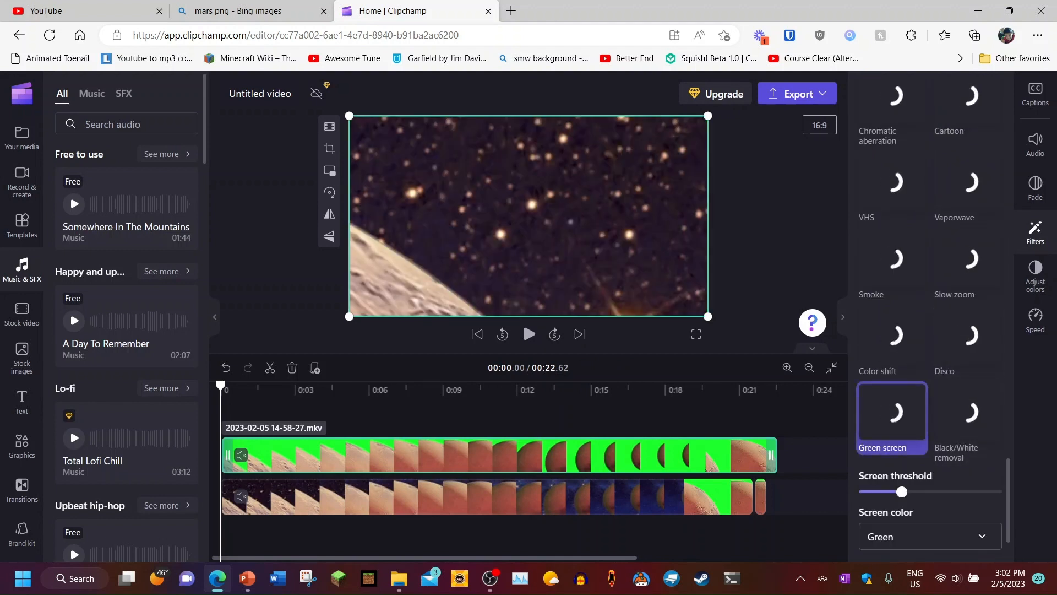
- Play back the keyed Mars clip and shorten its end to about 10 seconds
key("space")
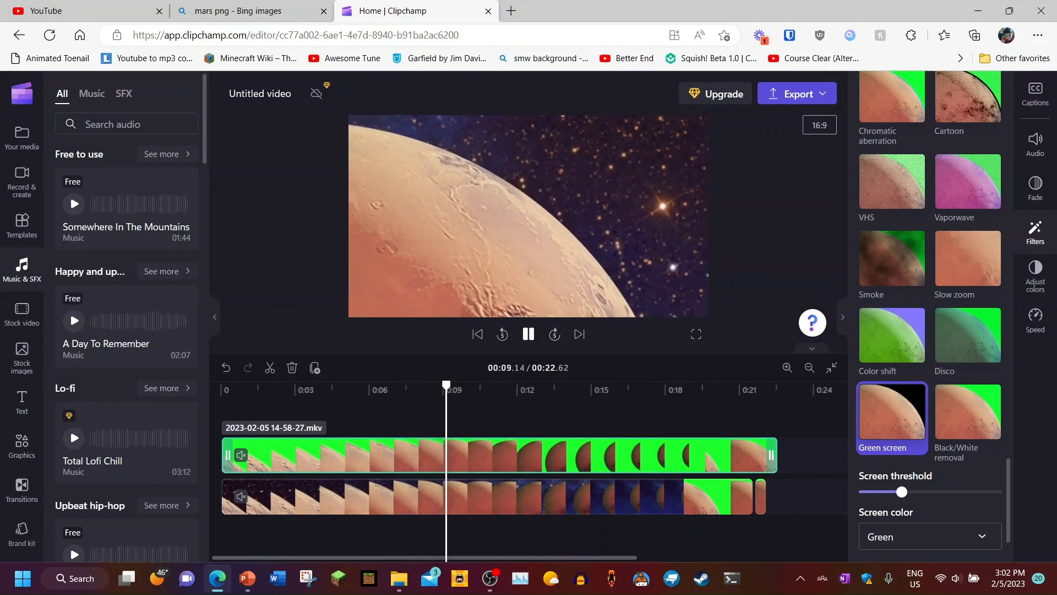
key("space")
left_click_drag(771, 454, 470, 454)
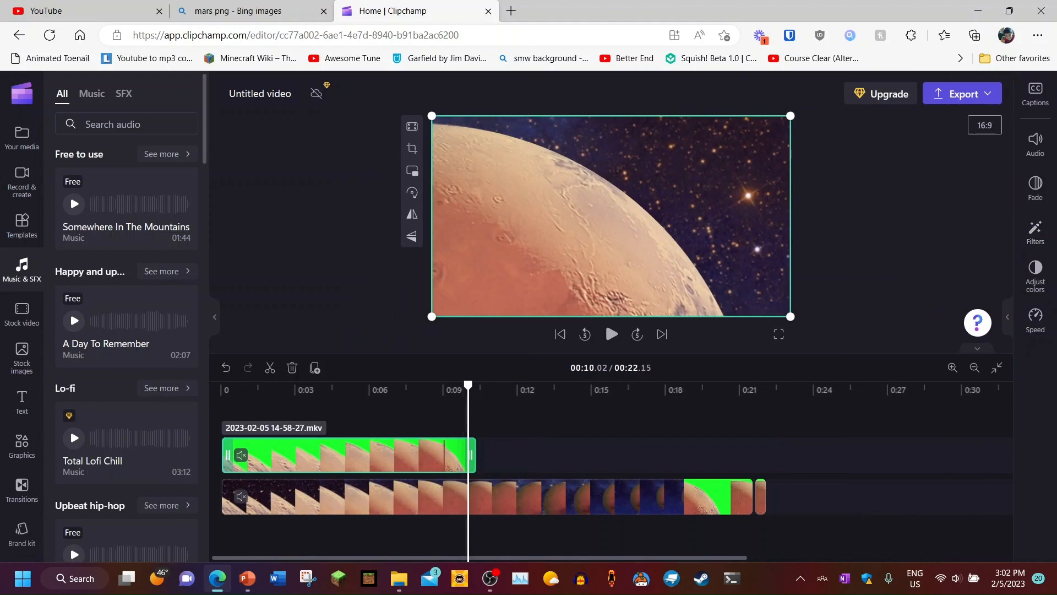
left_click(22, 136)
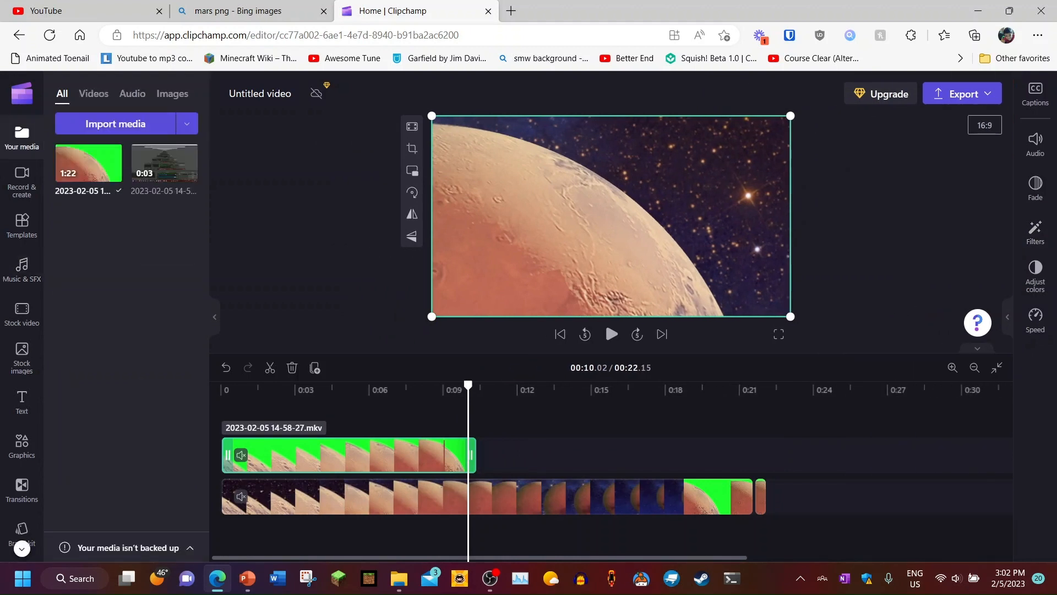
left_click(115, 123)
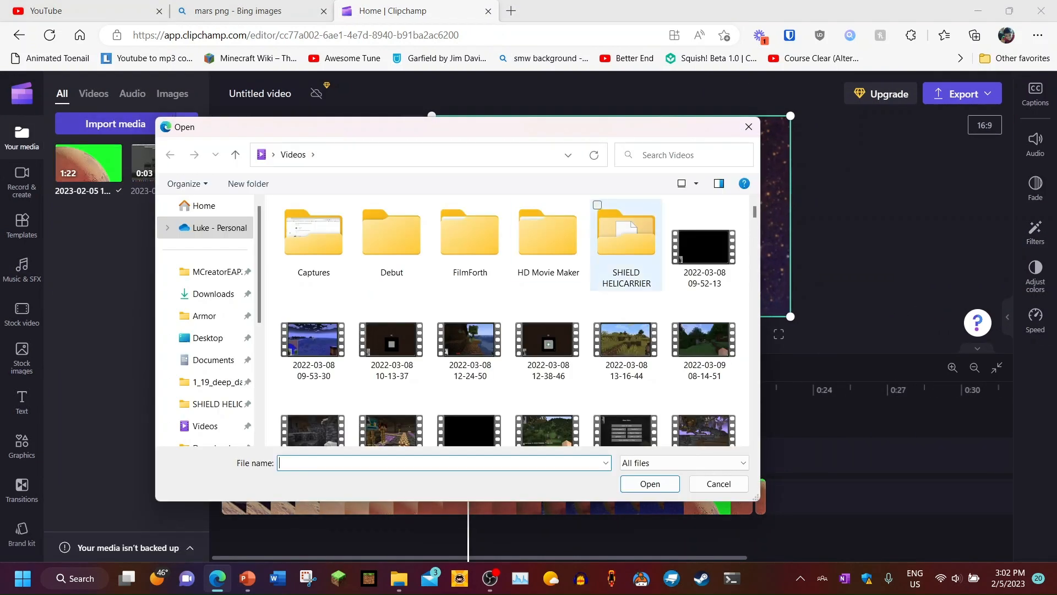
scroll(705, 248, "down", 3)
scroll(704, 353, "down", 10)
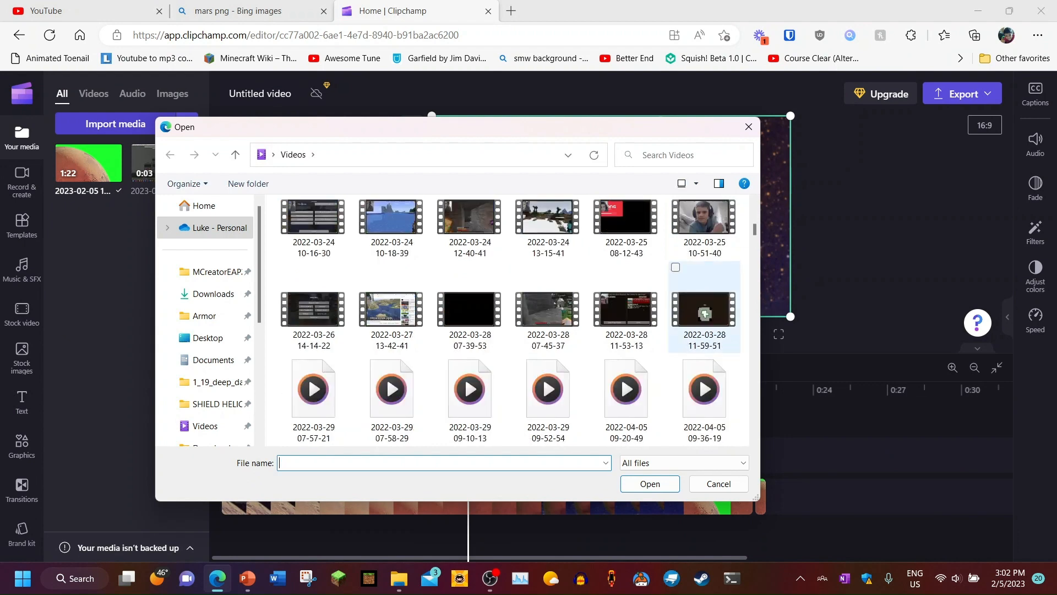
scroll(682, 345, "down", 10)
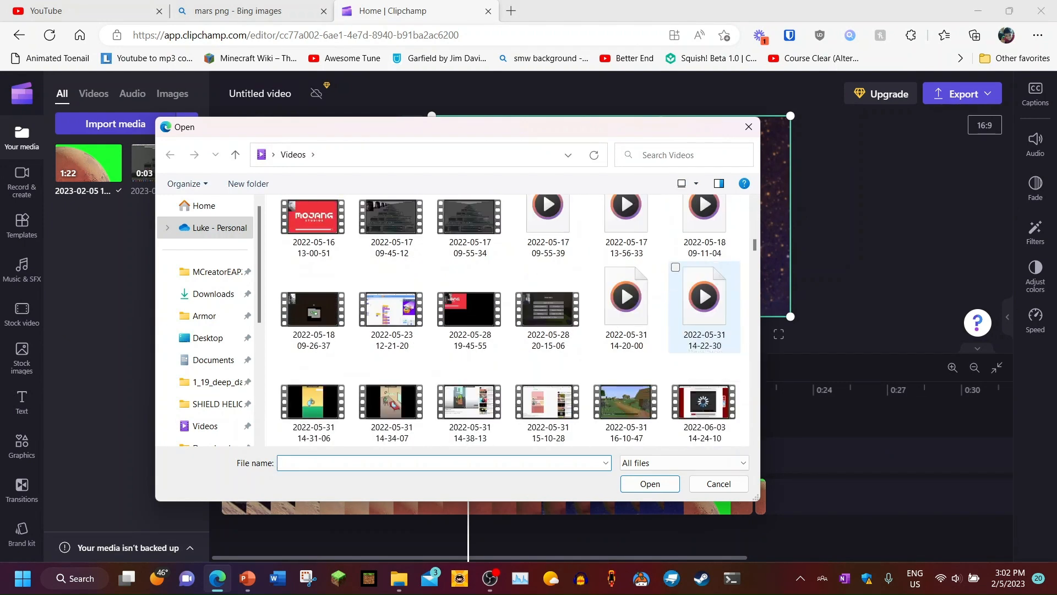
scroll(704, 330, "down", 8)
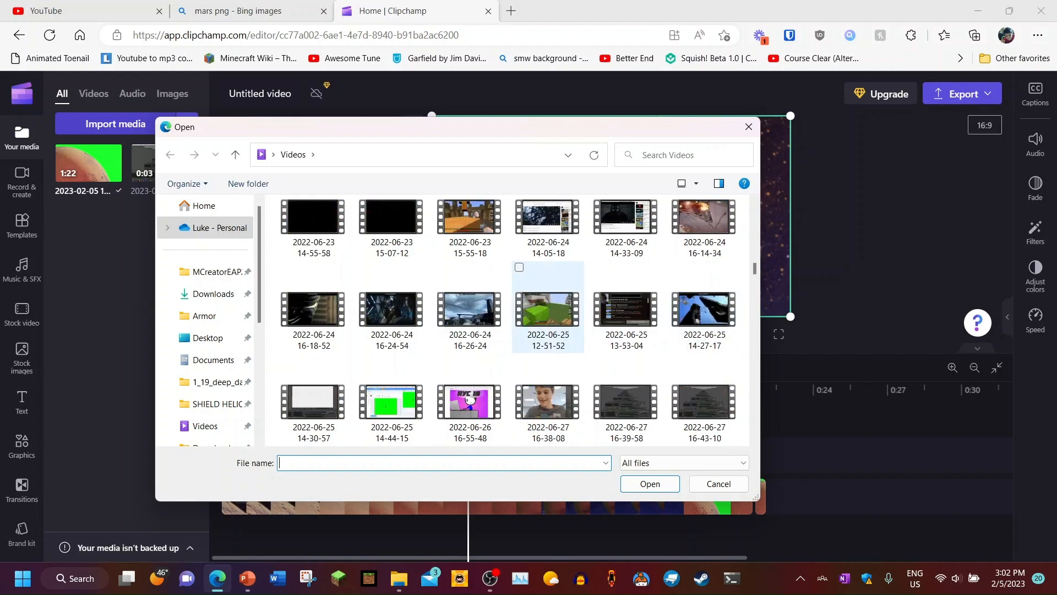
scroll(548, 308, "down", 8)
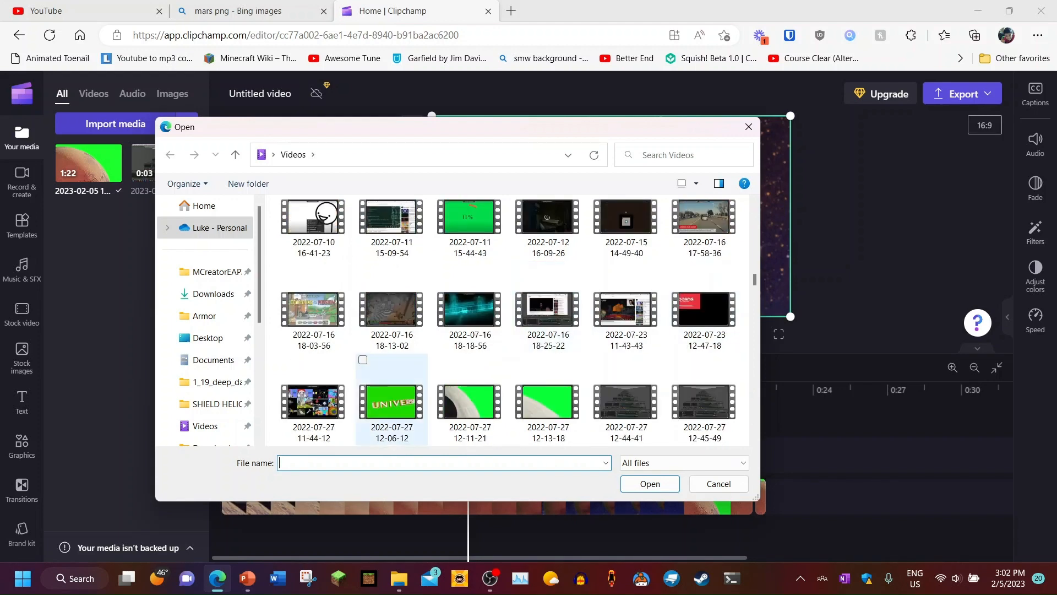
double_click(392, 402)
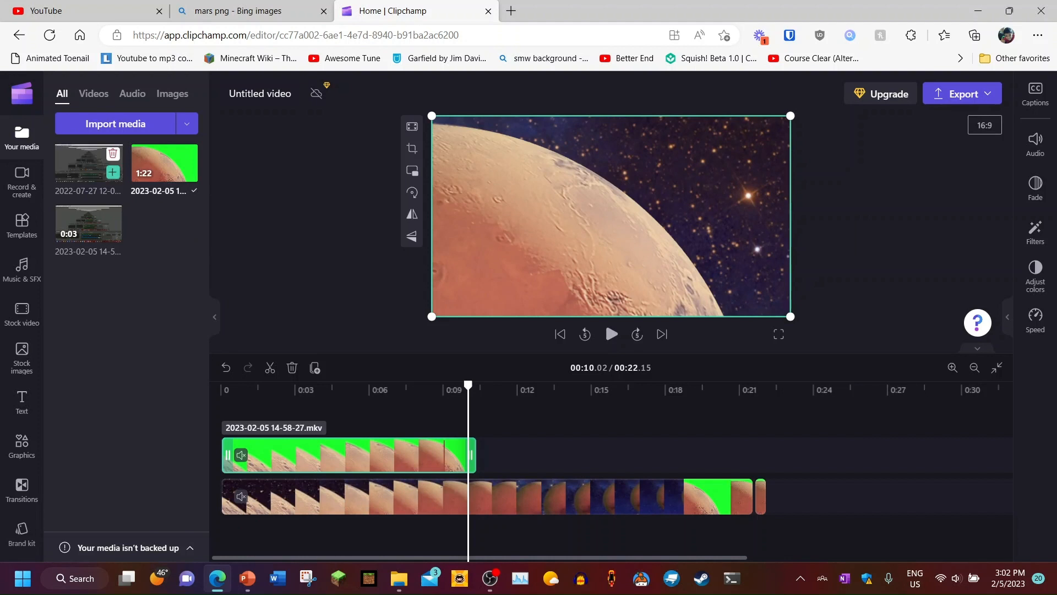
- Place the imported text video on a new track above the Mars clips, starting at about 5 seconds, and preview it
left_click_drag(243, 384, 393, 423)
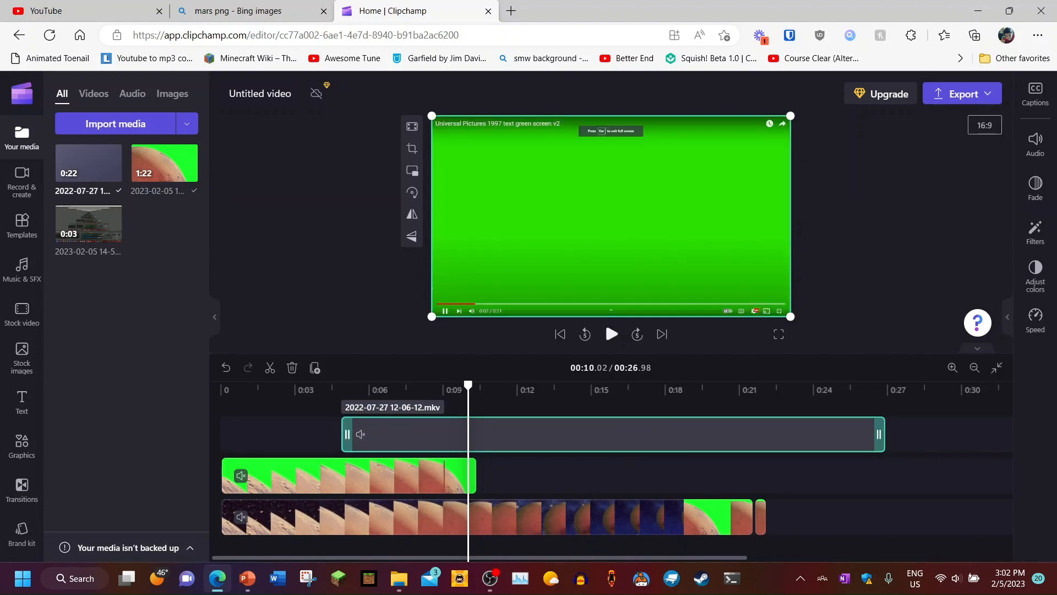
left_click(637, 334)
key("space")
key("space")
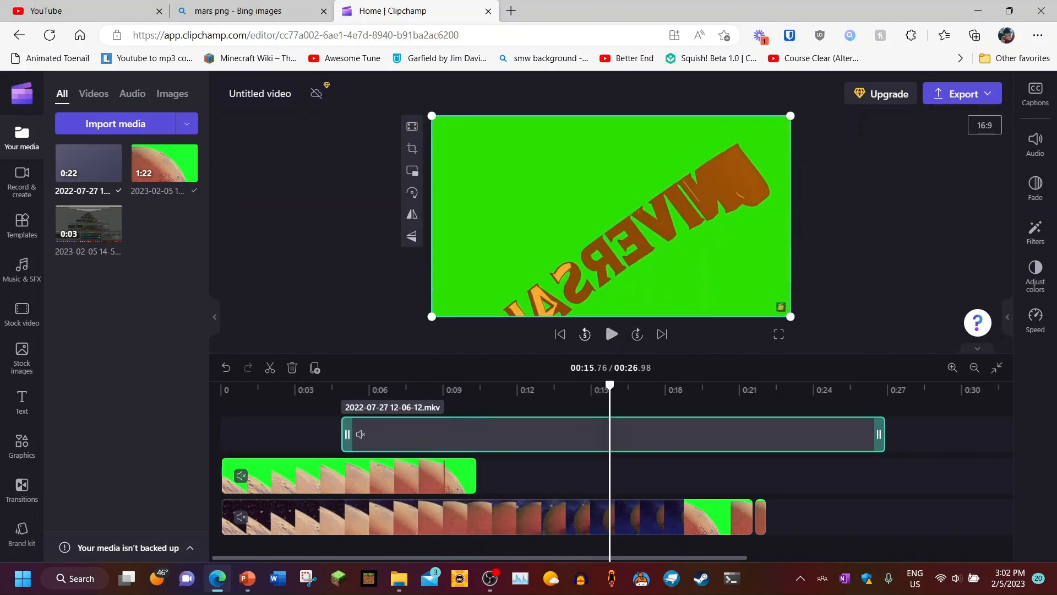
- Split the text video at 00:14.09, as the lettering comes in, and delete the part before the cut
left_click(580, 389)
left_click_drag(580, 386, 591, 386)
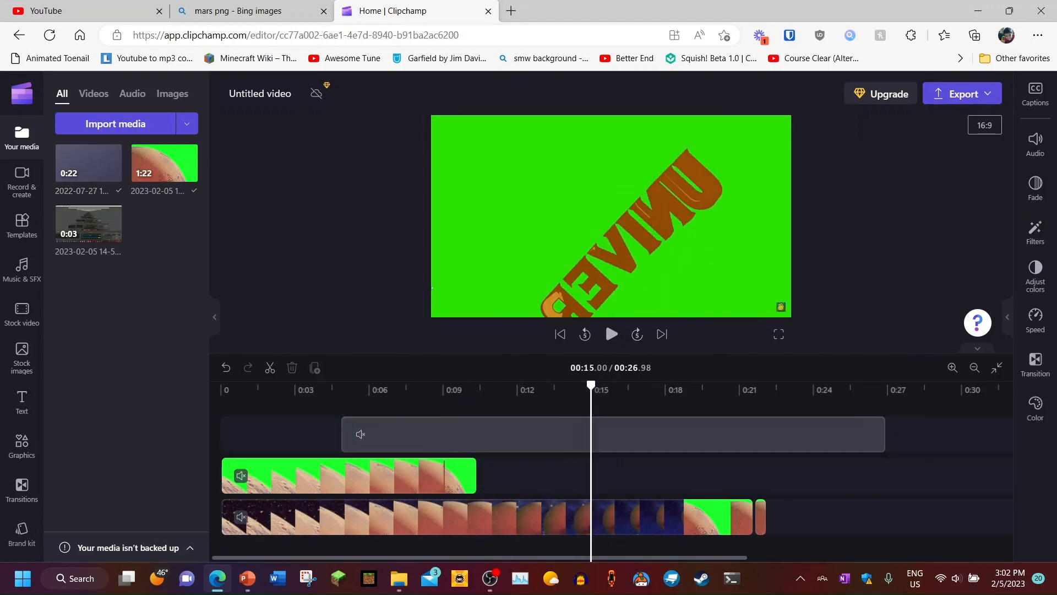
left_click_drag(584, 434, 573, 434)
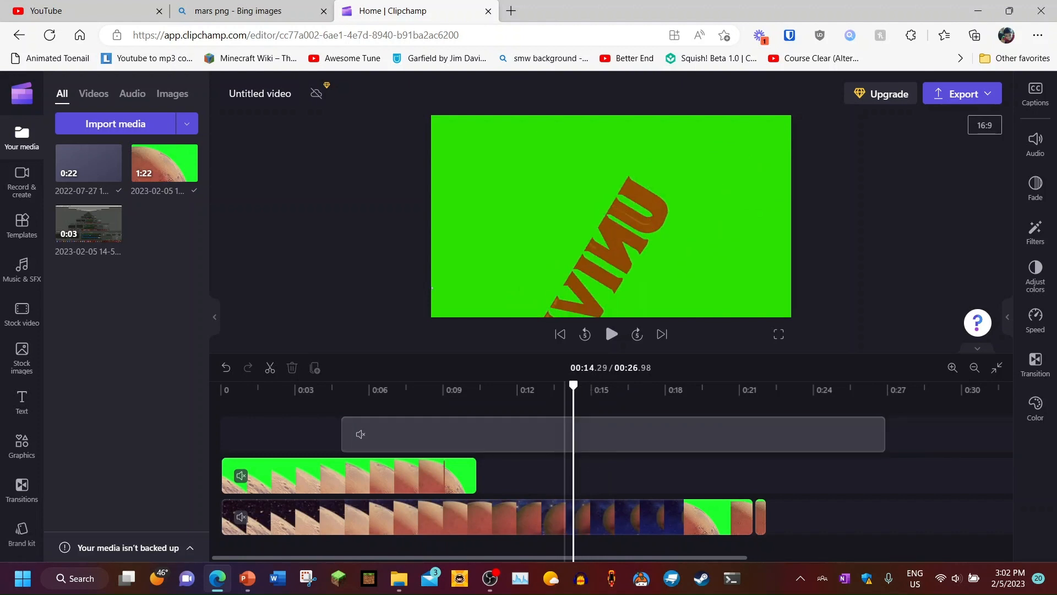
left_click(568, 434)
left_click(270, 368)
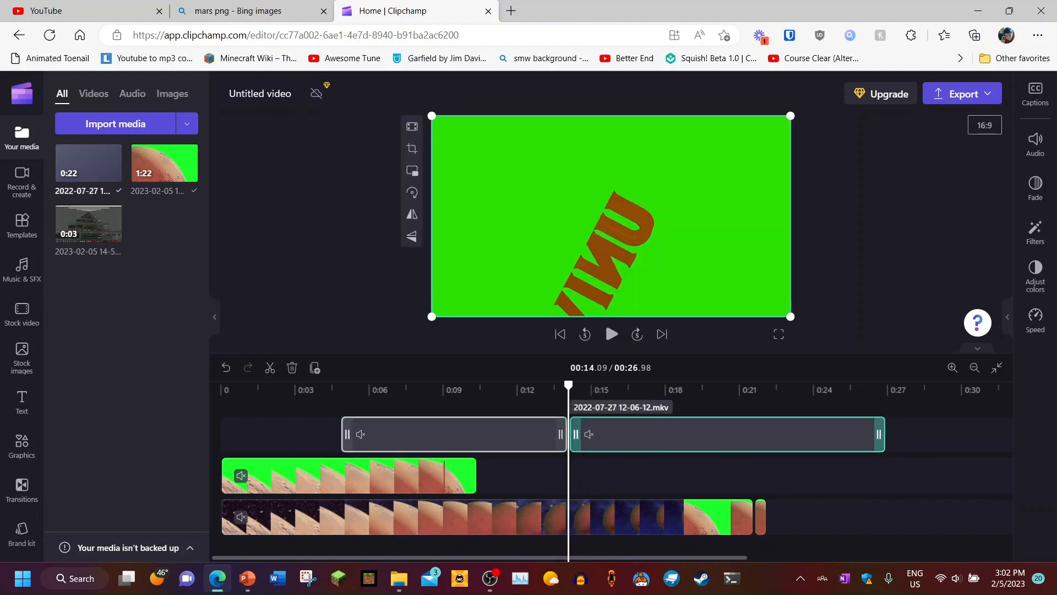
key("Delete")
left_click(489, 578)
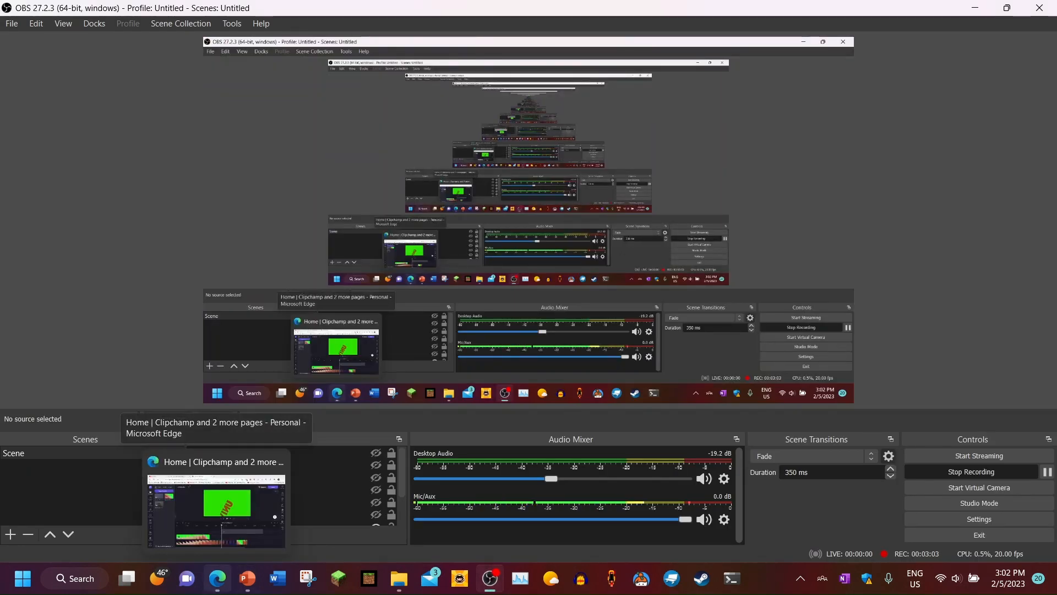
left_click(218, 578)
- Move the text clip to a track between the two Mars layers, starting at about 5.4 seconds, and play it back
left_click_drag(728, 434, 488, 434)
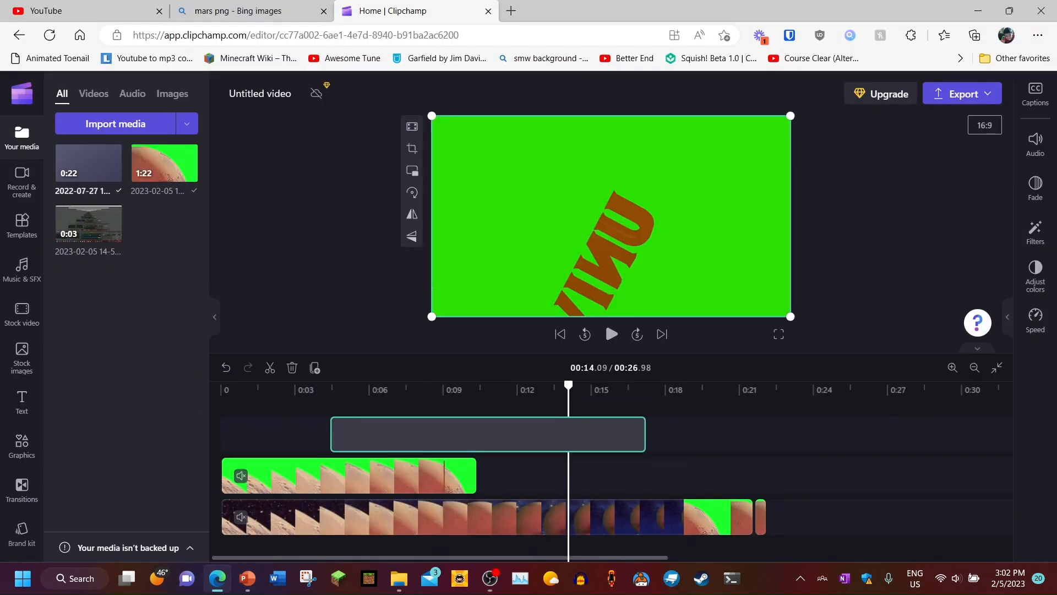
left_click_drag(589, 435, 611, 495)
left_click(335, 474)
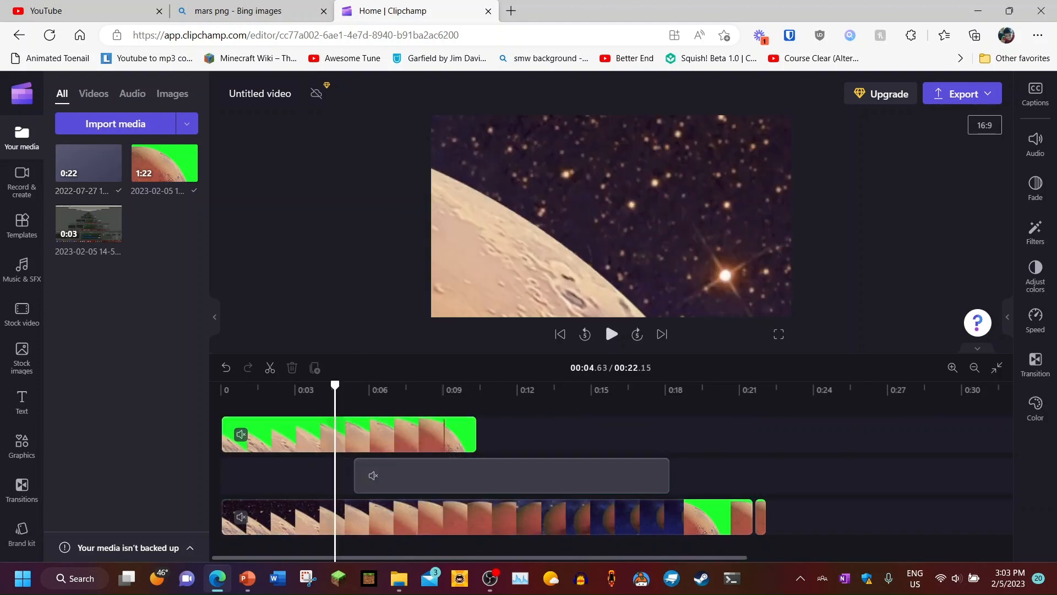
key("space")
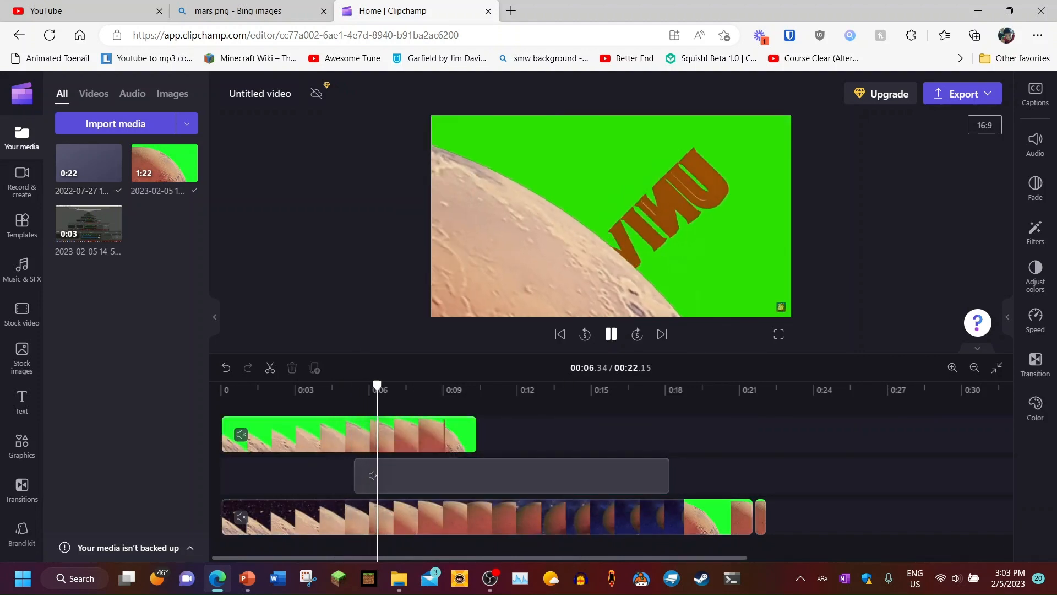
key("space")
- Apply the Green screen filter to the Universal text clip with the screen color set to Green
left_click(561, 474)
left_click(1035, 232)
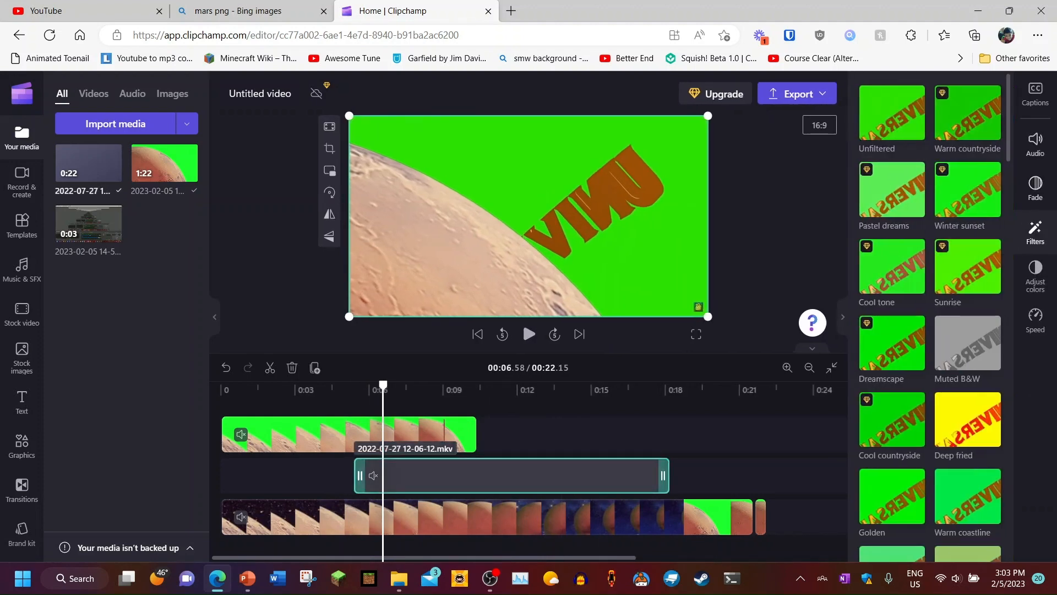
scroll(930, 313, "down", 10)
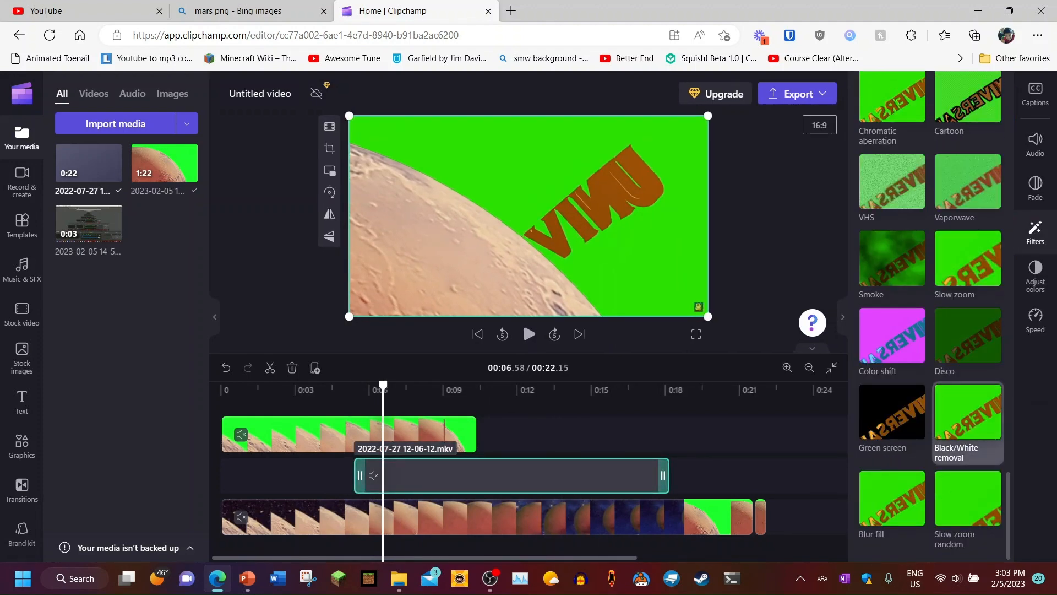
left_click(891, 413)
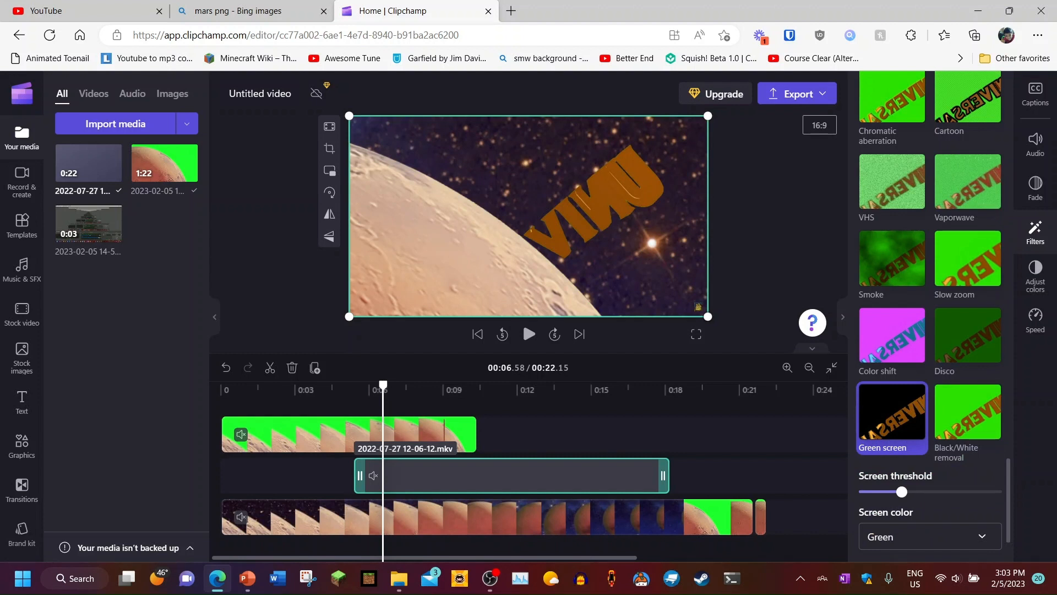
- Enlarge the keyed text video slightly beyond the frame, centre it over the preview, and play the lettering
left_click_drag(707, 316, 784, 358)
left_click_drag(566, 237, 523, 215)
mouse_move(605, 215)
left_mouse_down()
mouse_move(595, 215)
mouse_move(611, 216)
left_mouse_up()
key("space")
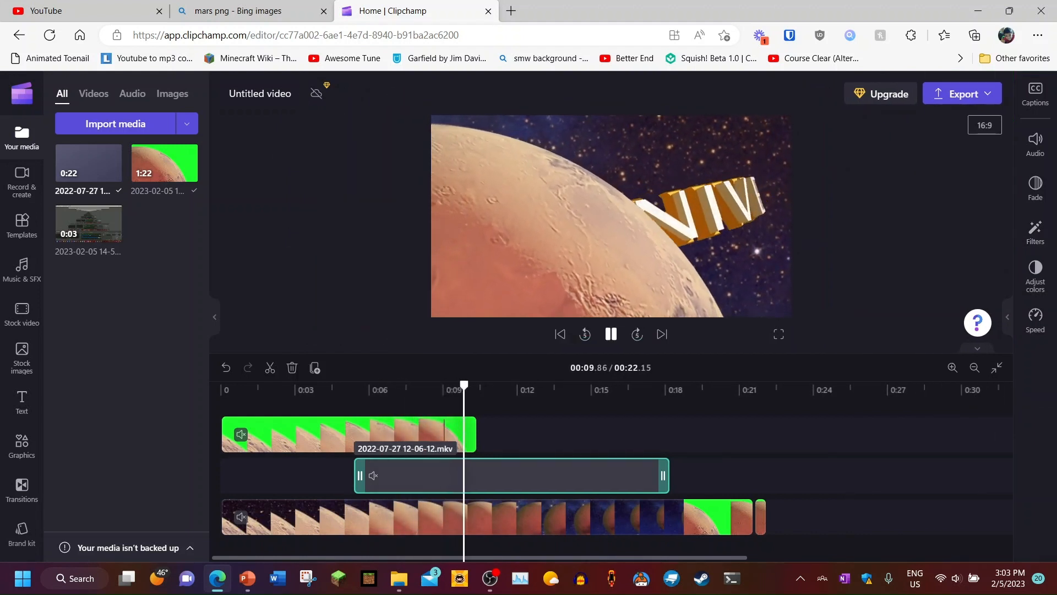
key("space")
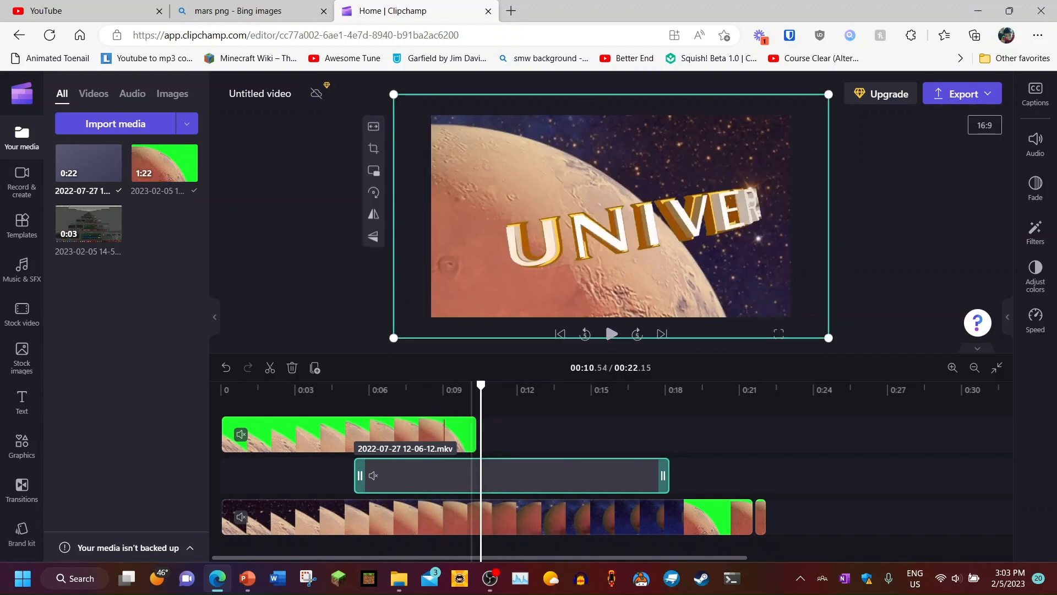
key("space")
key("space")
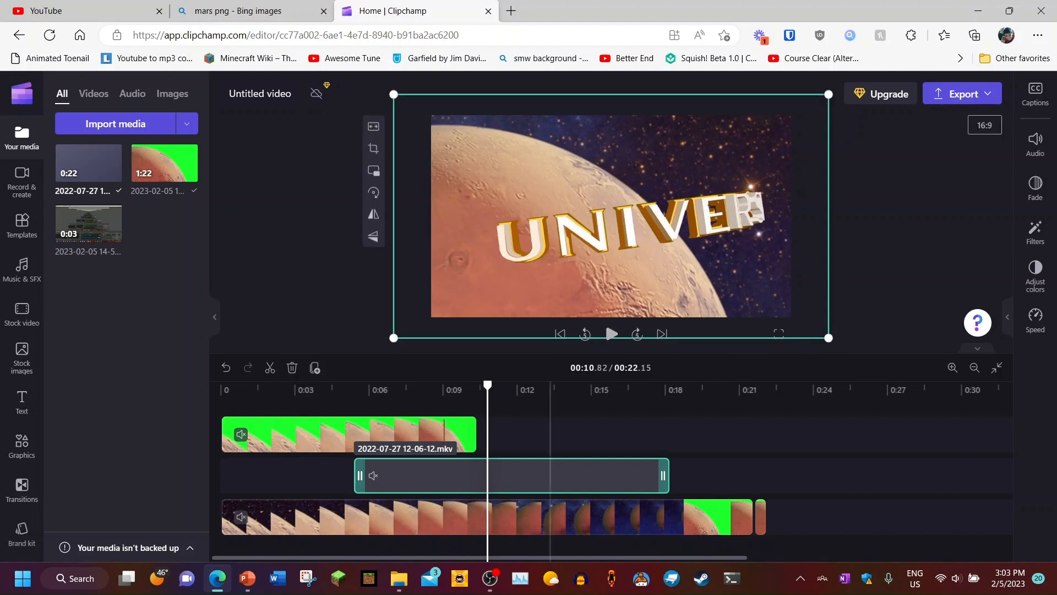
- Examine the top Mars clip from its start and play the lettering from about 10 to 11 seconds
scroll(402, 434, "up", 1)
scroll(402, 434, "up", 3)
left_click(401, 434)
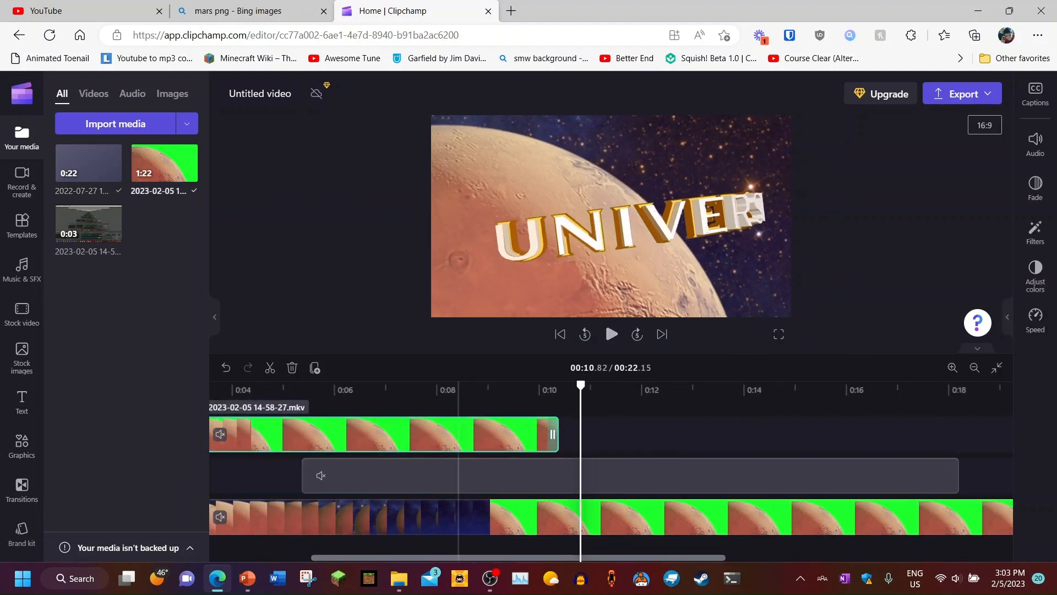
left_click_drag(456, 557, 356, 557)
left_click_drag(227, 434, 226, 433)
left_click(224, 434)
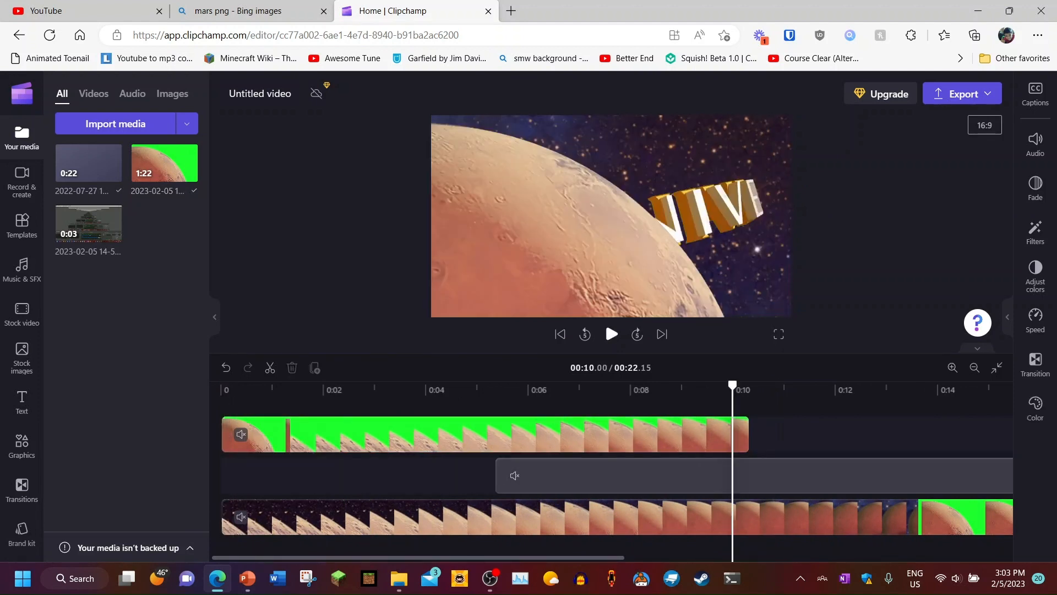
key("space")
left_click(739, 475)
key("space")
left_click(740, 434)
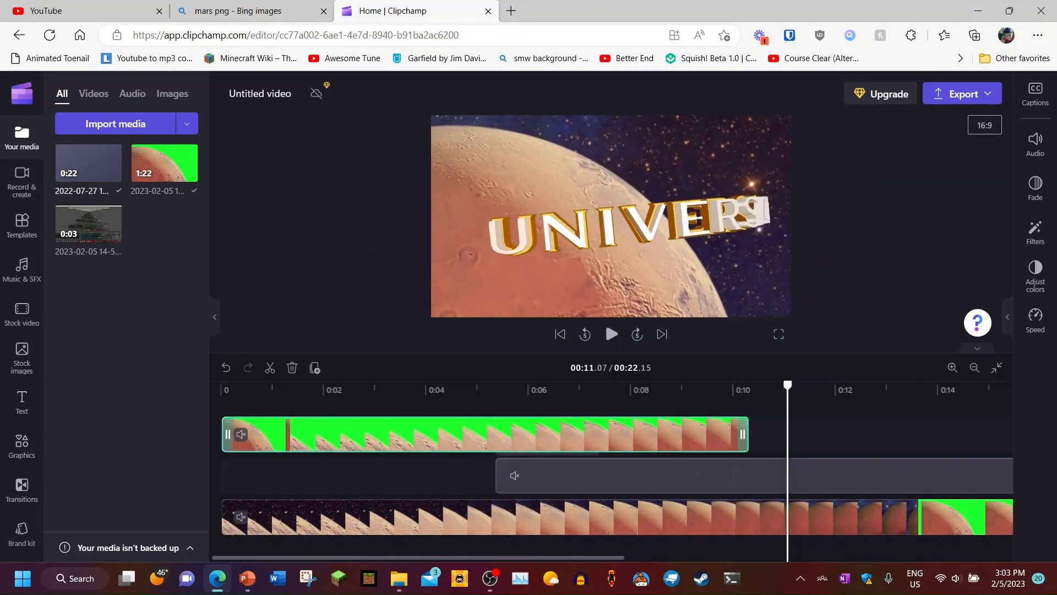
- Check the fade settings of the top Mars clip and replay the lettering from 00:09.55
left_click(1035, 187)
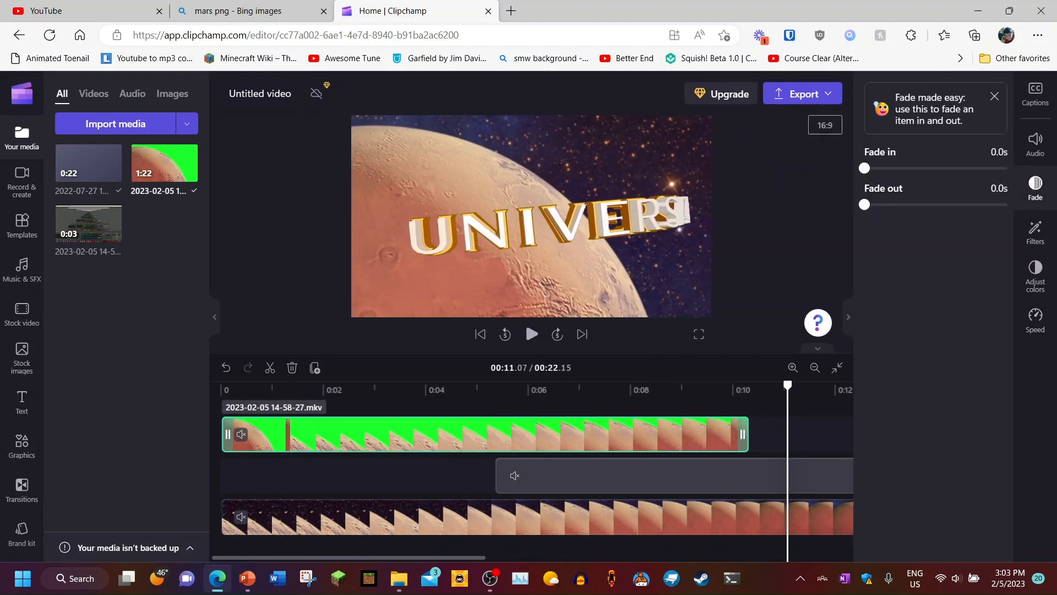
left_click(710, 389)
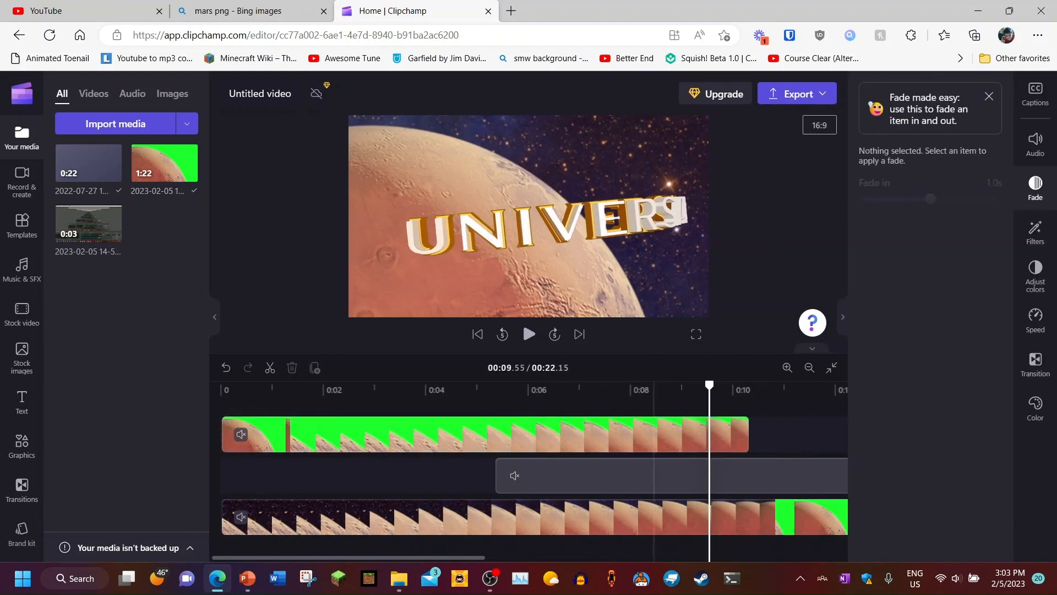
left_click(529, 334)
key("space")
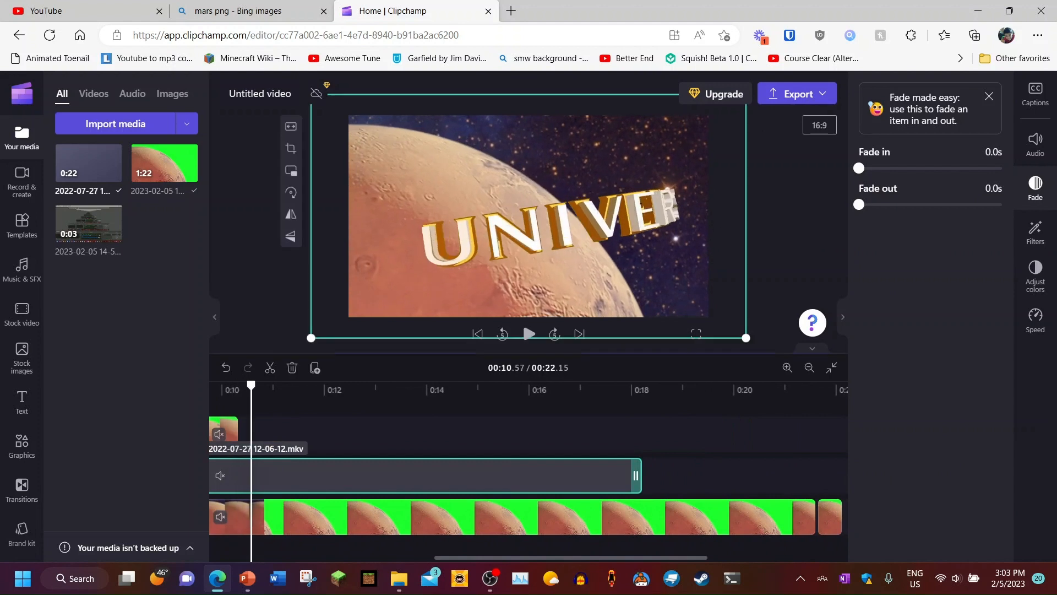
- Trim the end of the top Mars clip to about 9.3 seconds and replay the lettering passing over the planet
left_click_drag(671, 557, 567, 557)
left_click_drag(521, 434, 471, 434)
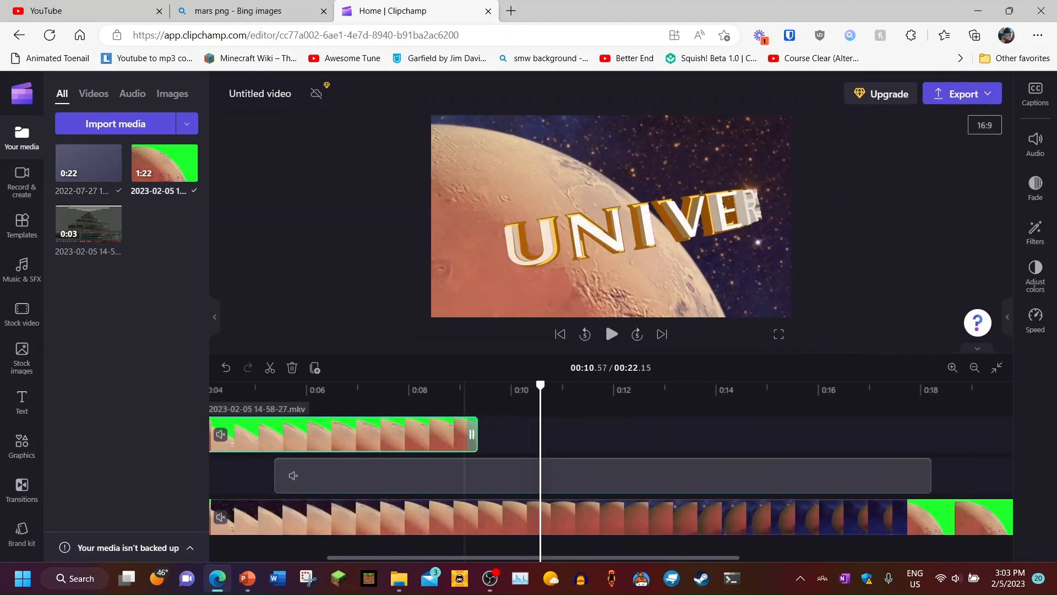
left_click(465, 389)
key("space")
key("space")
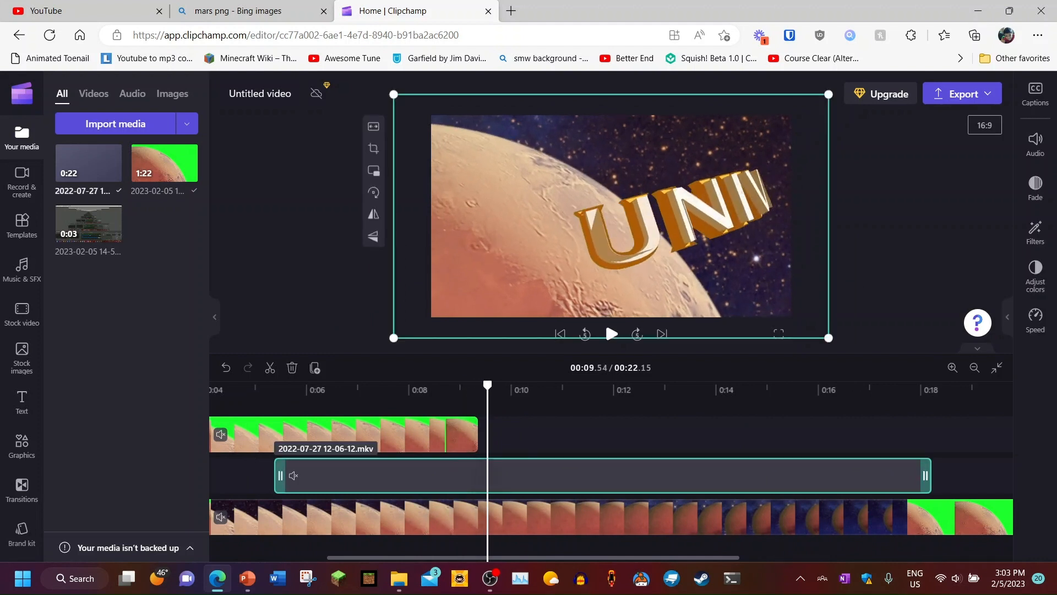
left_click(411, 390)
key("space")
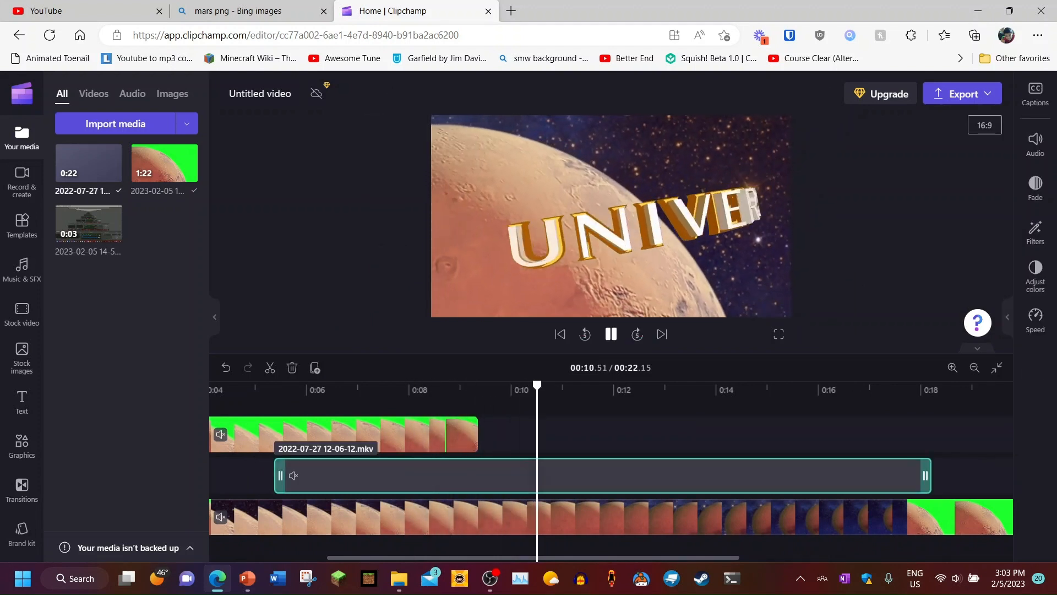
- Play the end of the lettering and trim the text clip's end to about 00:16.3, removing the browser footage
left_click(884, 390)
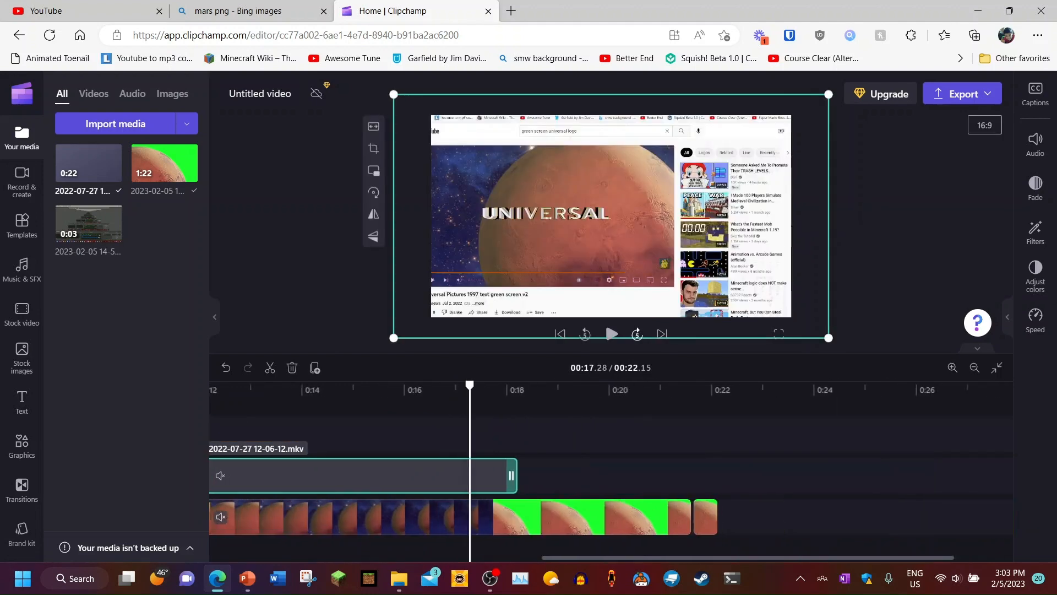
left_click(584, 334)
left_click(611, 334)
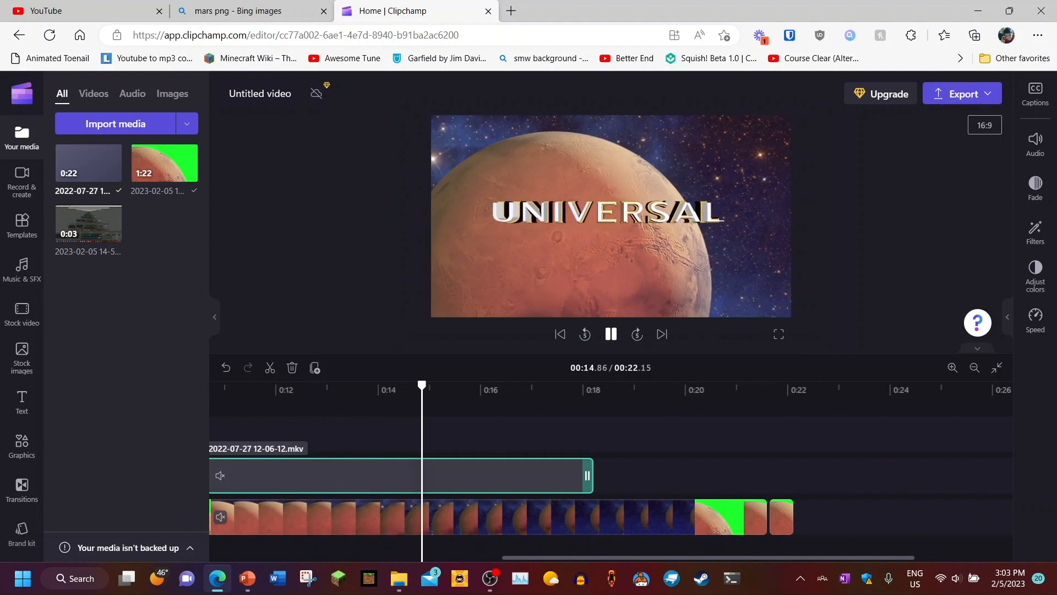
key("space")
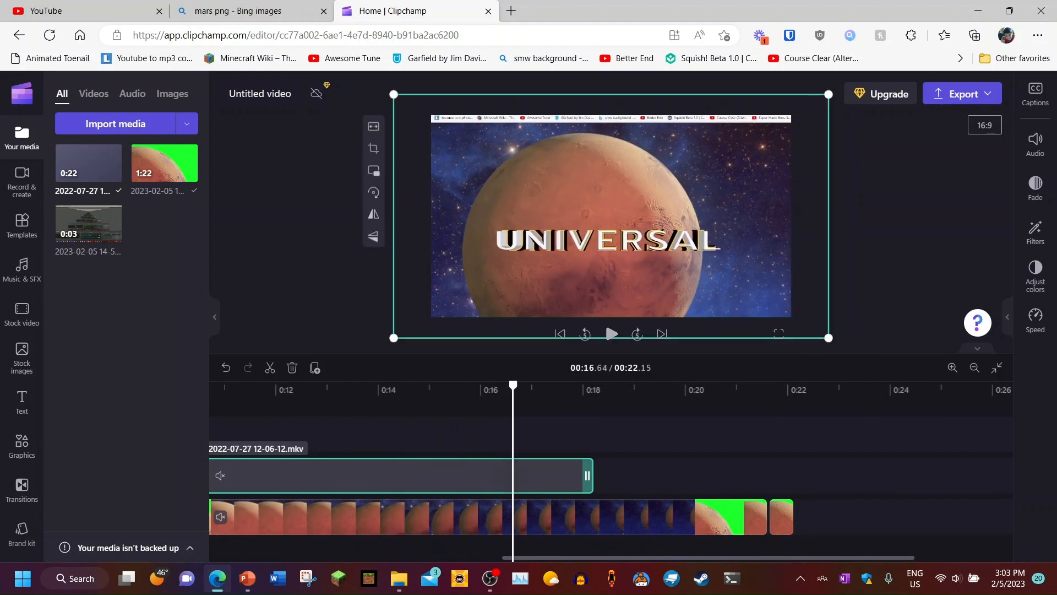
left_click(510, 435)
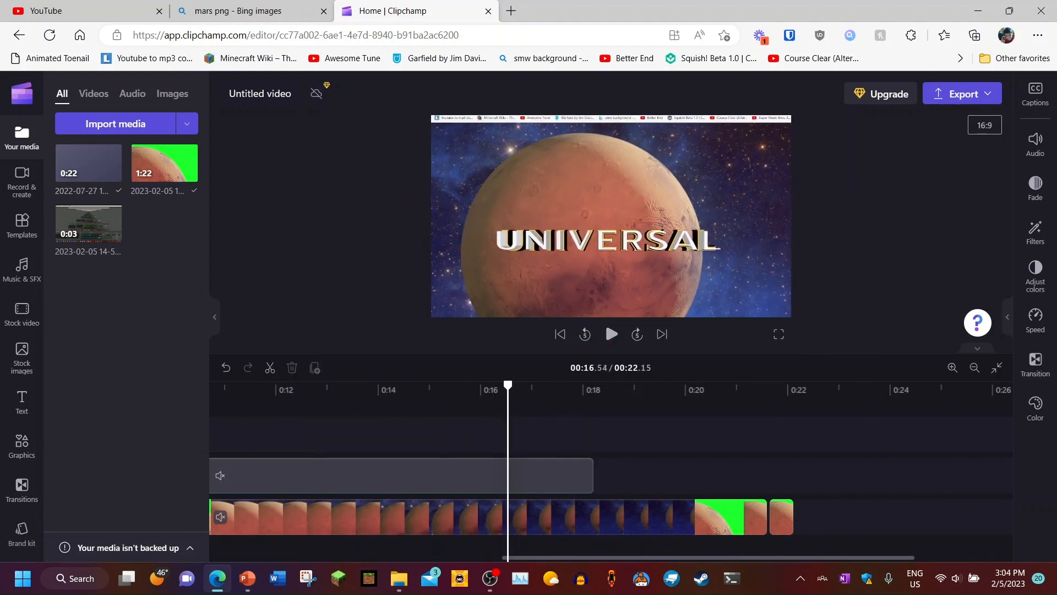
left_click(496, 435)
left_click_drag(589, 475, 494, 476)
- Check the Mars clips at the end of the timeline and play the trimmed lettering from about 15 seconds
left_click(781, 516)
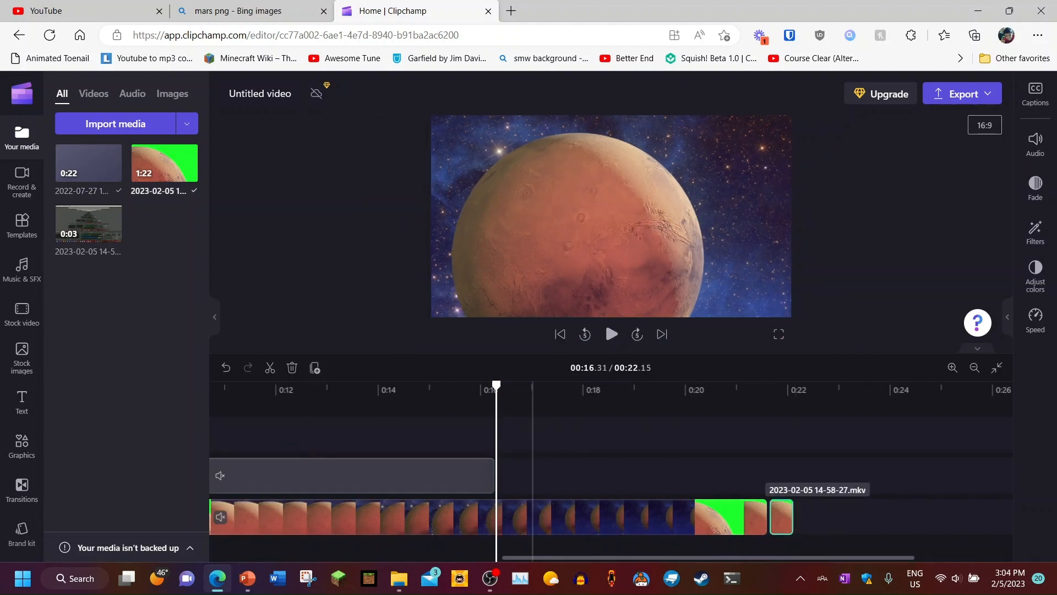
left_click(715, 517)
left_click(440, 435)
left_click(439, 475)
key("space")
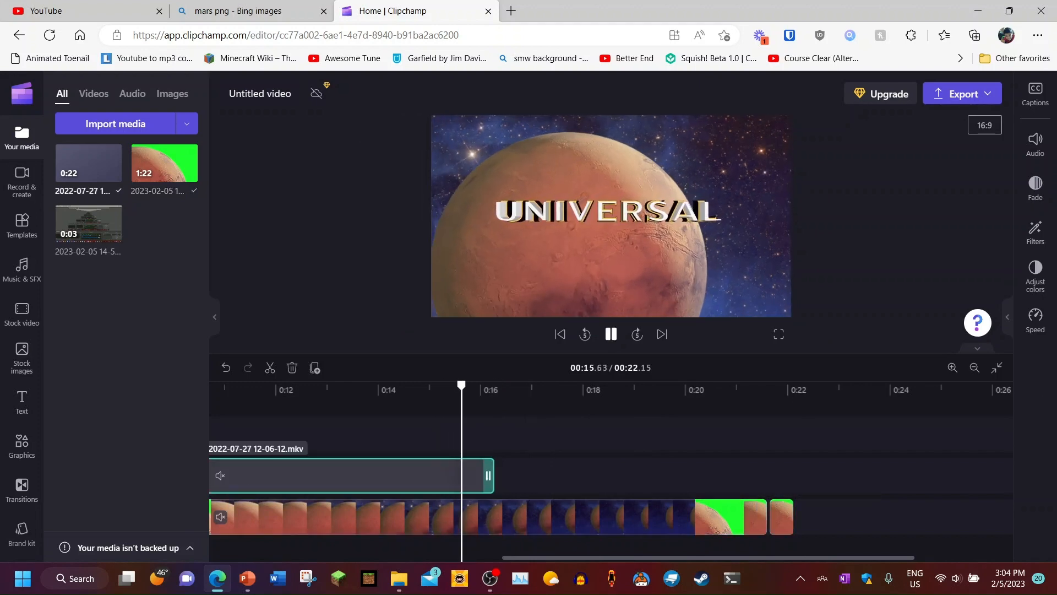
key("space")
- Slow the text clip to a speed of 0.7 and play back the lettering
left_click(1034, 320)
right_click(970, 134)
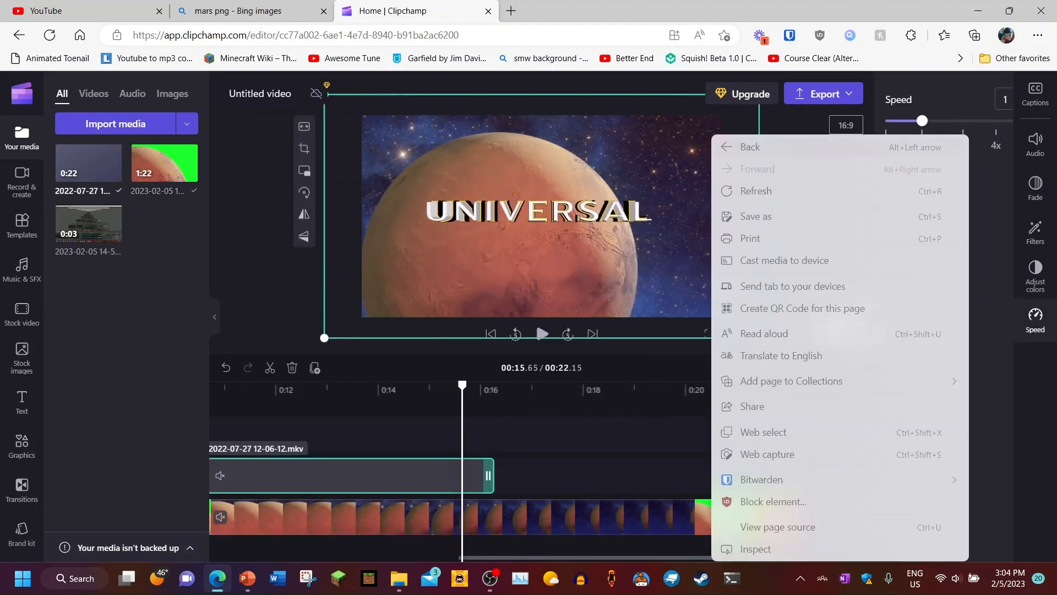
left_click(896, 120)
left_click_drag(896, 121, 884, 121)
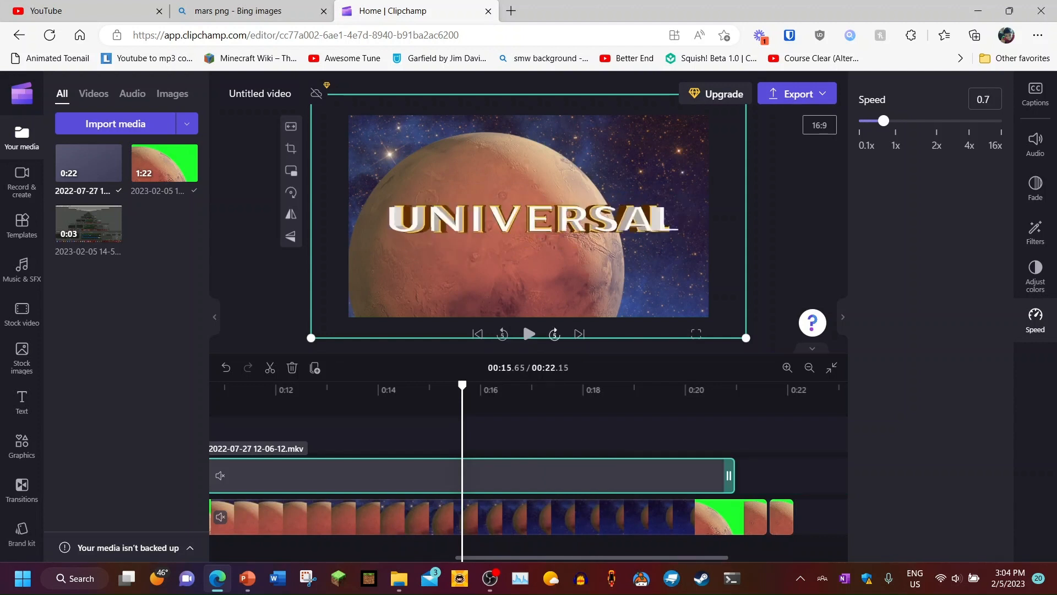
key("space")
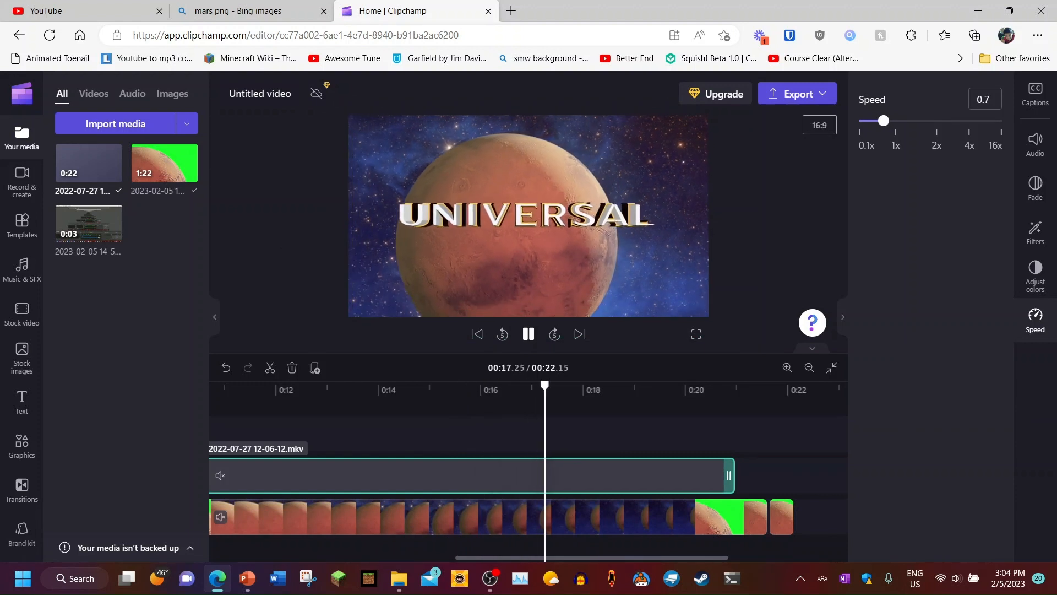
key("space")
key("space")
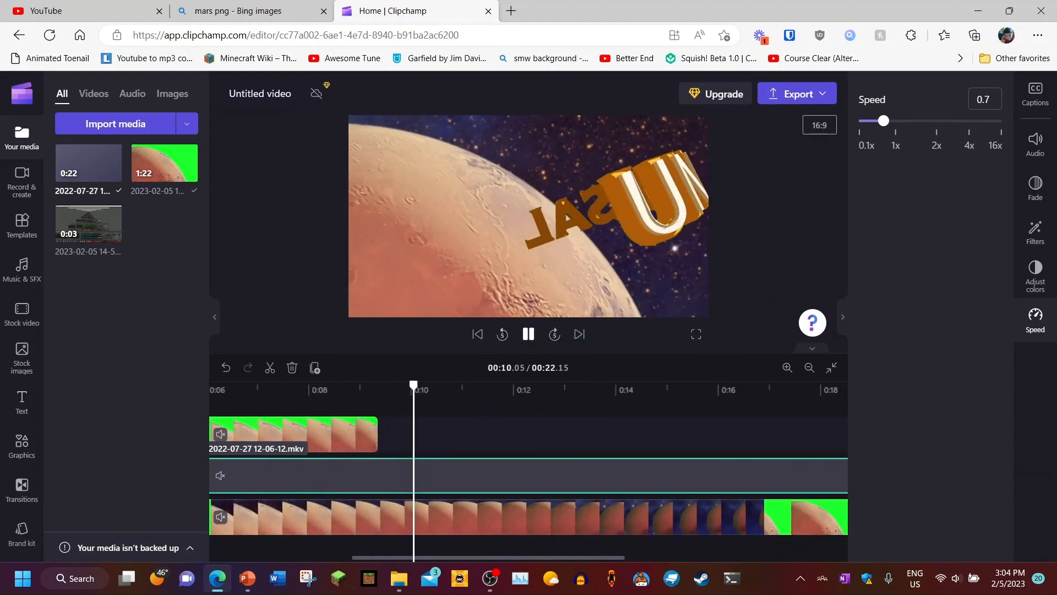
- Replay the slowed lettering from about 10 to 19 seconds to compare its timing with the Mars footage
left_click(293, 434)
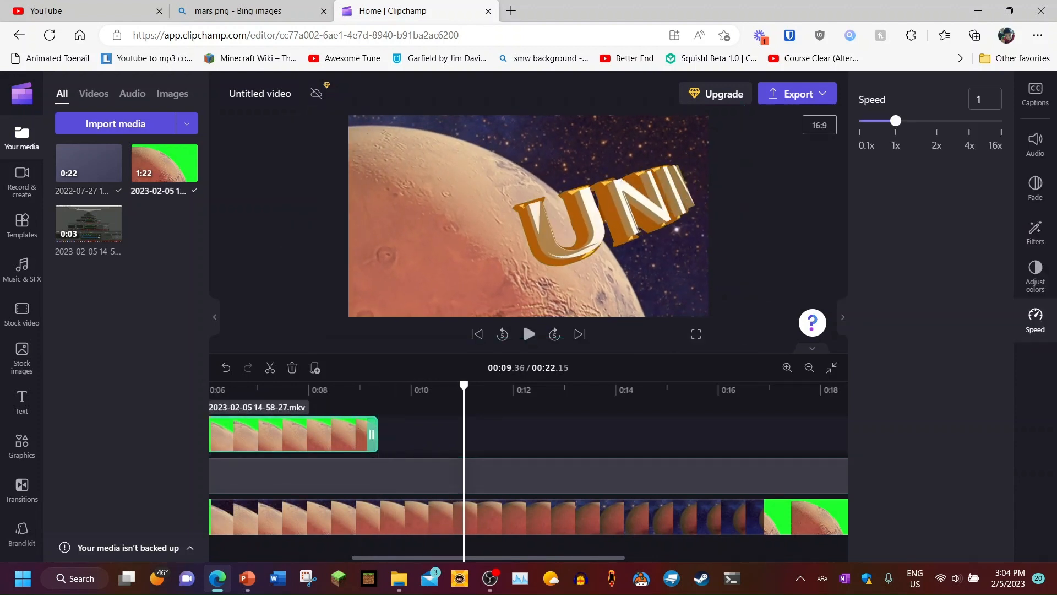
left_click(420, 389)
left_click(420, 475)
key("space")
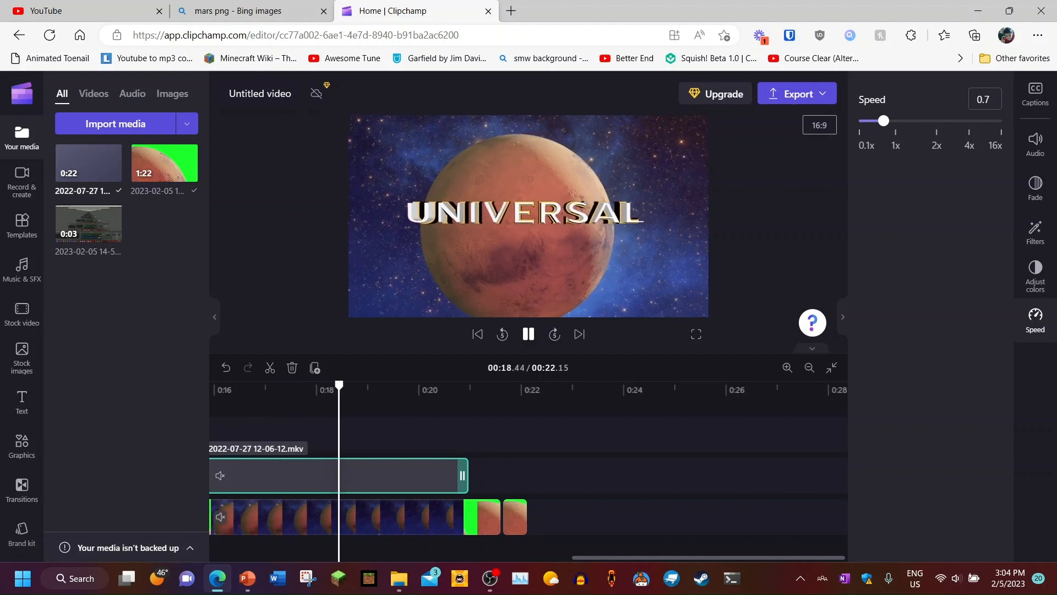
key("space")
- Set the speed of the lower Mars clip to 1.05 and play it to the end
left_click(446, 517)
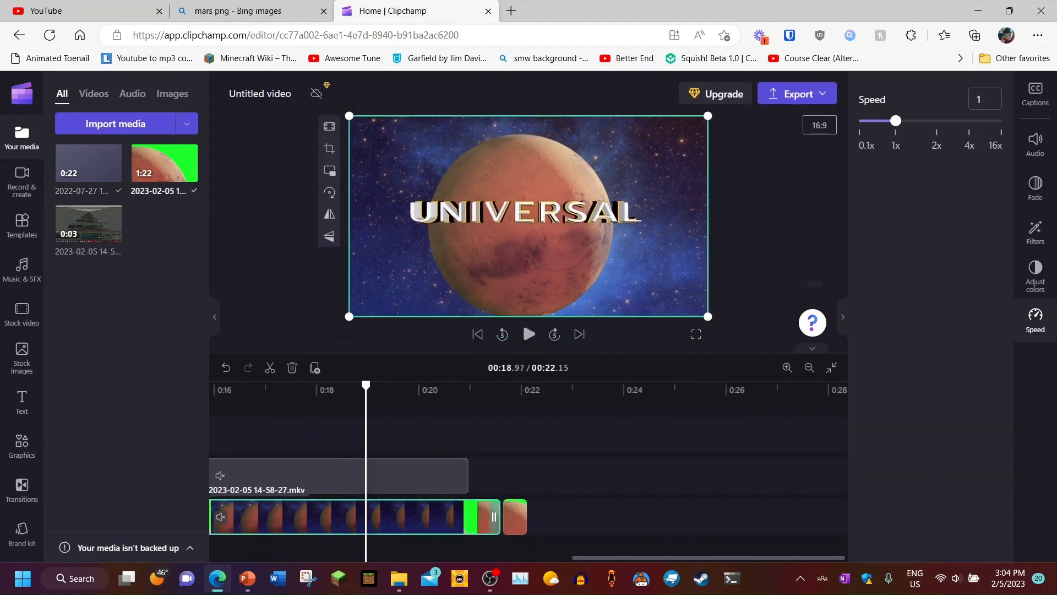
left_click_drag(896, 120, 895, 120)
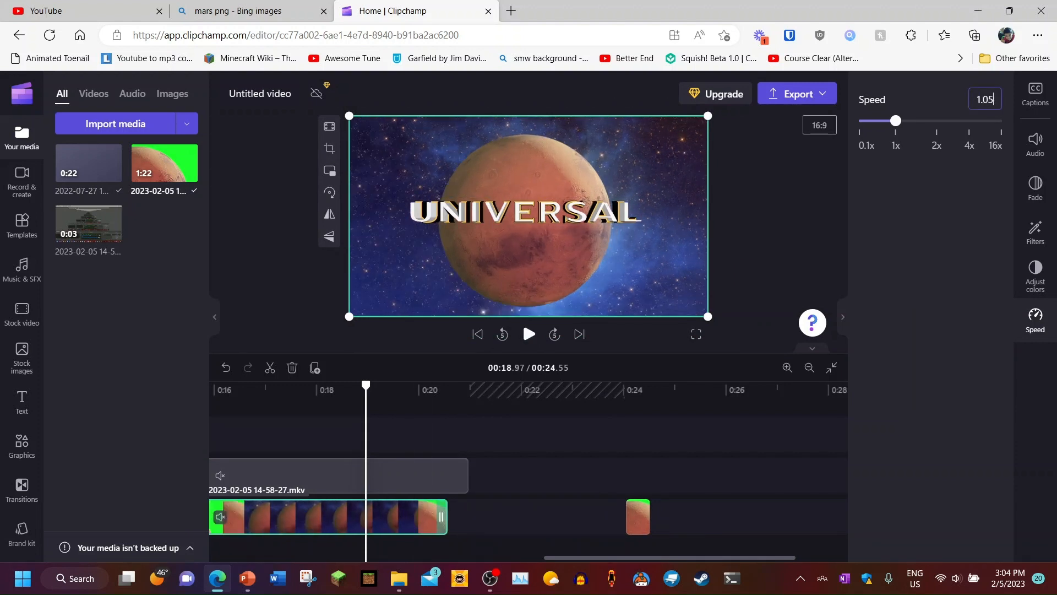
key("space")
- Trim the text clip to end with the lower Mars clip at 00:20.59 and delete the leftover Mars piece
left_click(338, 475)
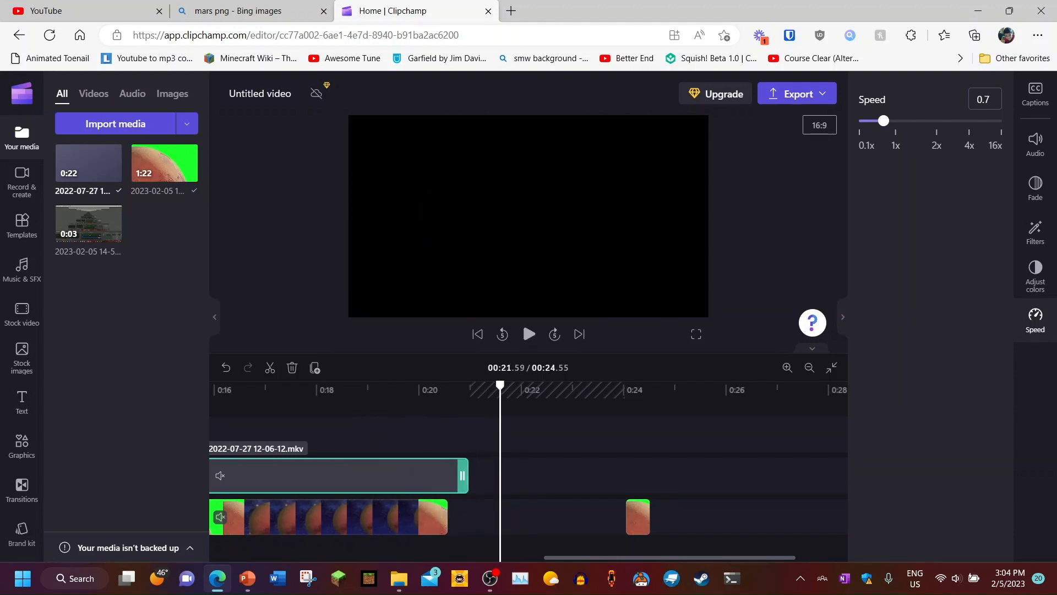
left_click(638, 517)
key("Delete")
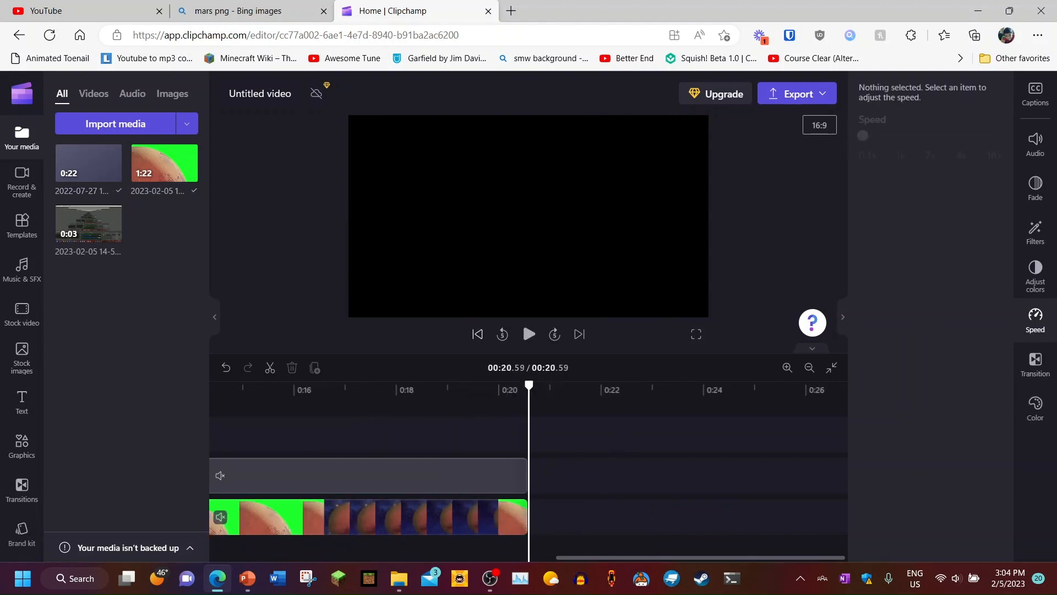
- Extend the end of the top Mars clip to about 10.6 seconds and play the lettering passing in front
left_click(528, 334)
left_click(554, 333)
left_click(554, 334)
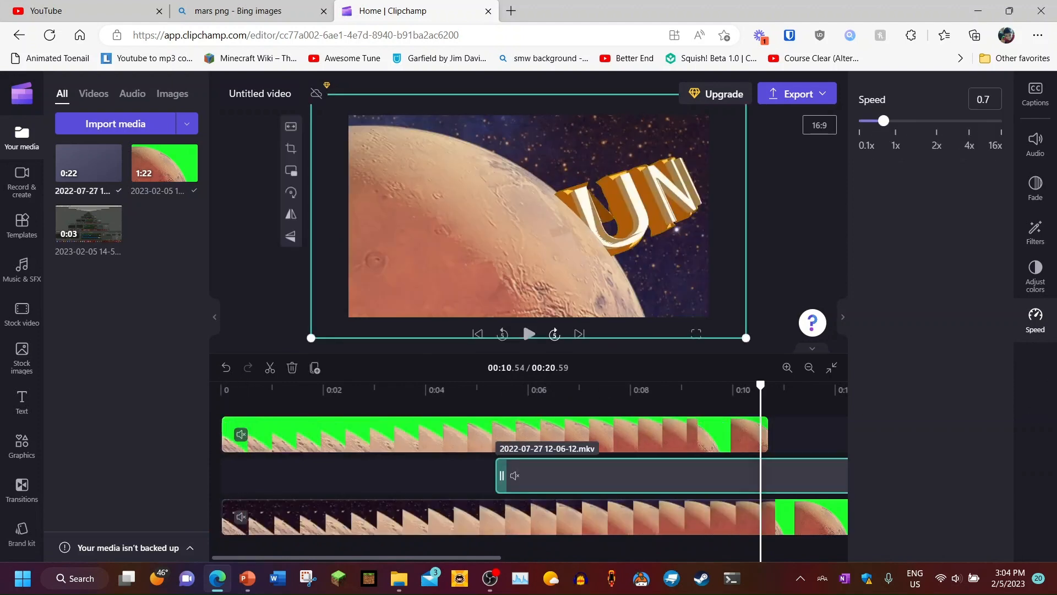
key("space")
key("space")
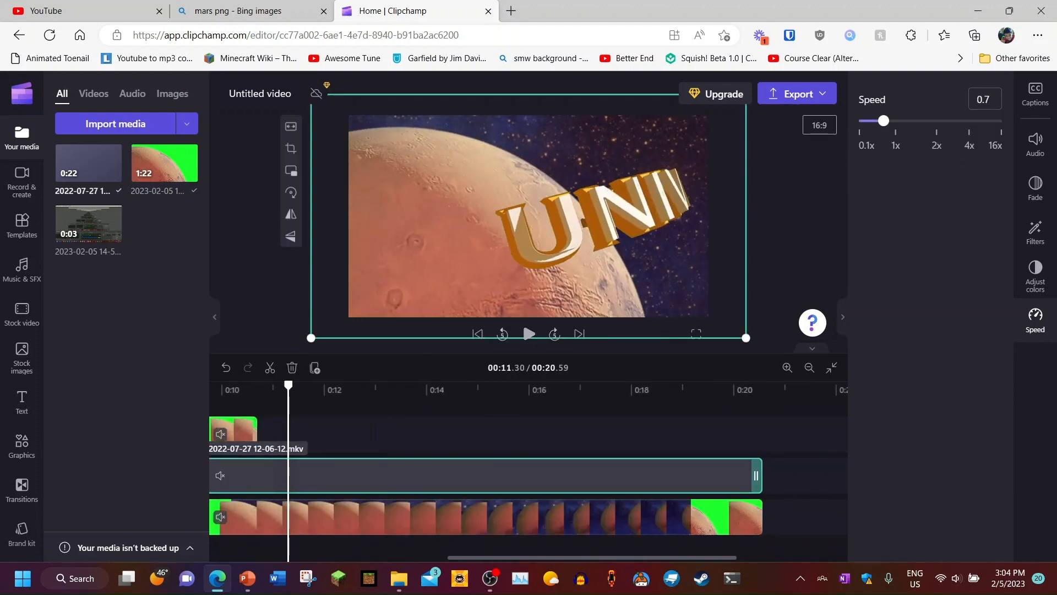
- Set the speed of the top Mars clip to 1.05
left_click(485, 434)
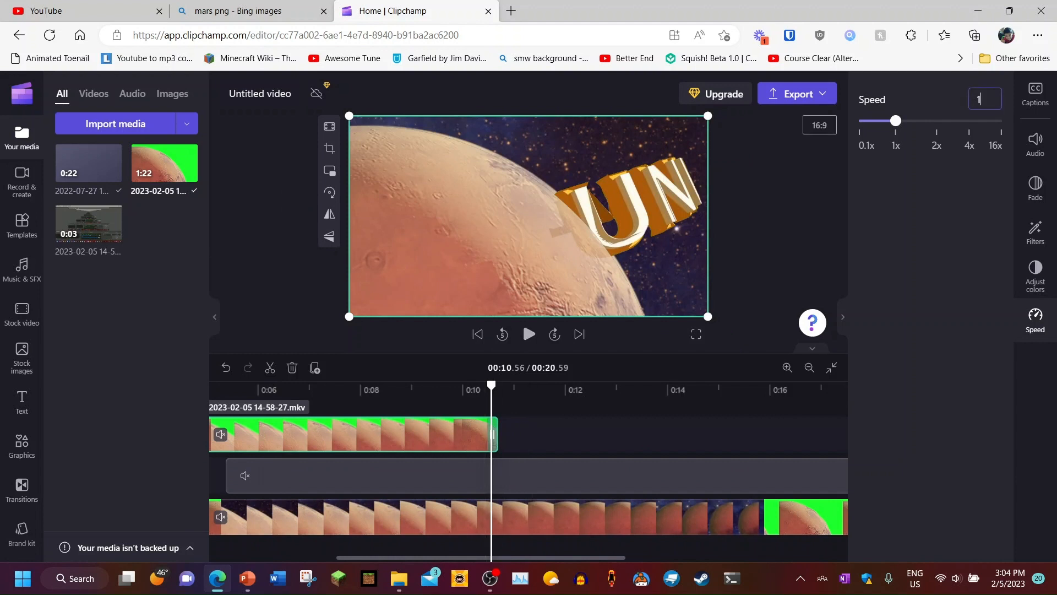
key("Return")
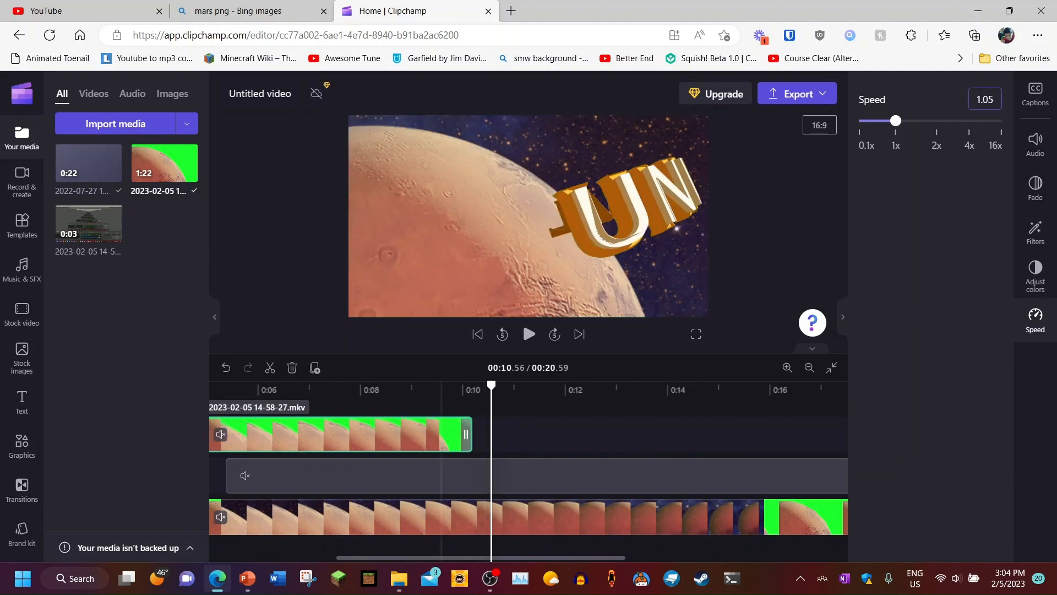
- Extend the end of the top Mars clip to about 10.4 seconds and play the lettering passing in front until 00:18.28
left_click(443, 474)
key("space")
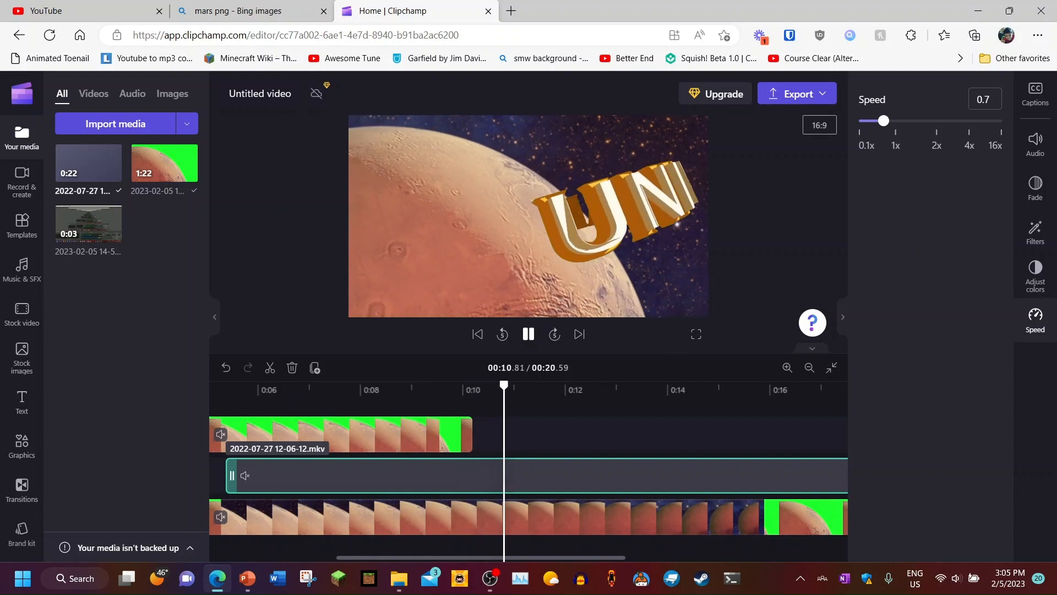
key("space")
left_click_drag(471, 434, 474, 434)
left_click(475, 475)
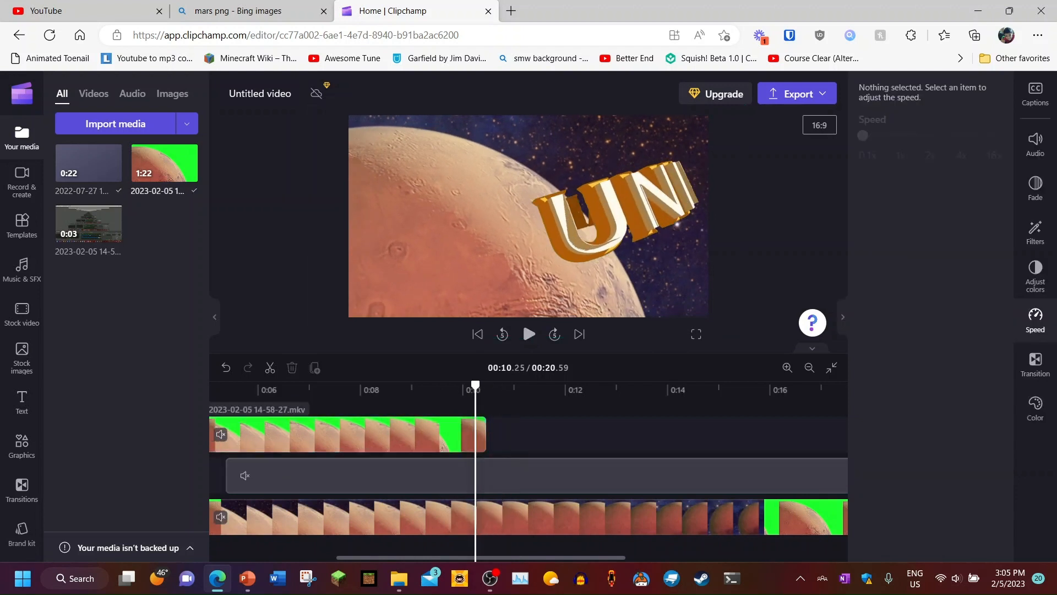
key("space")
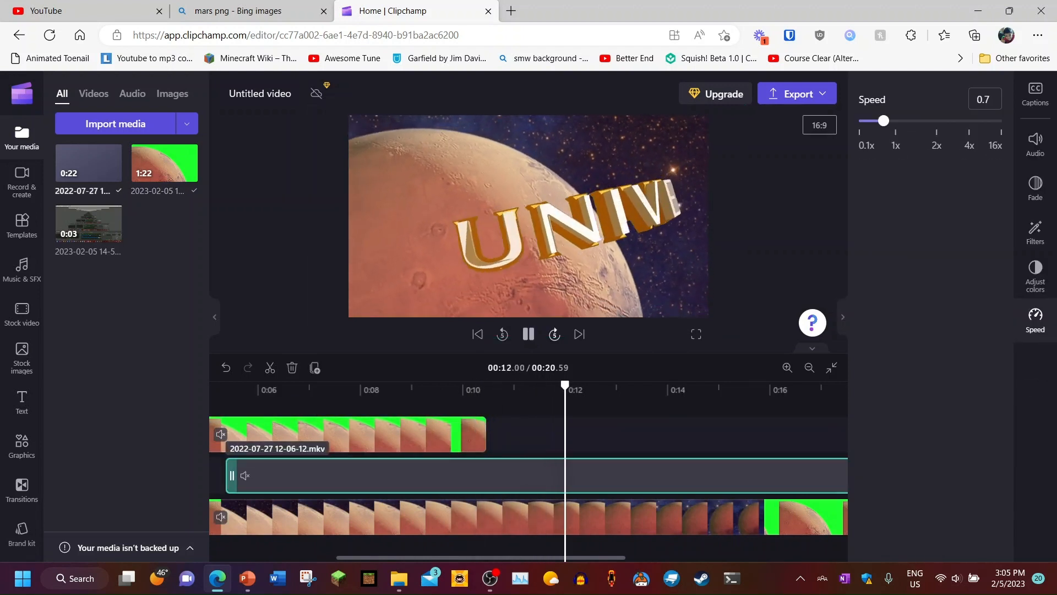
key("space")
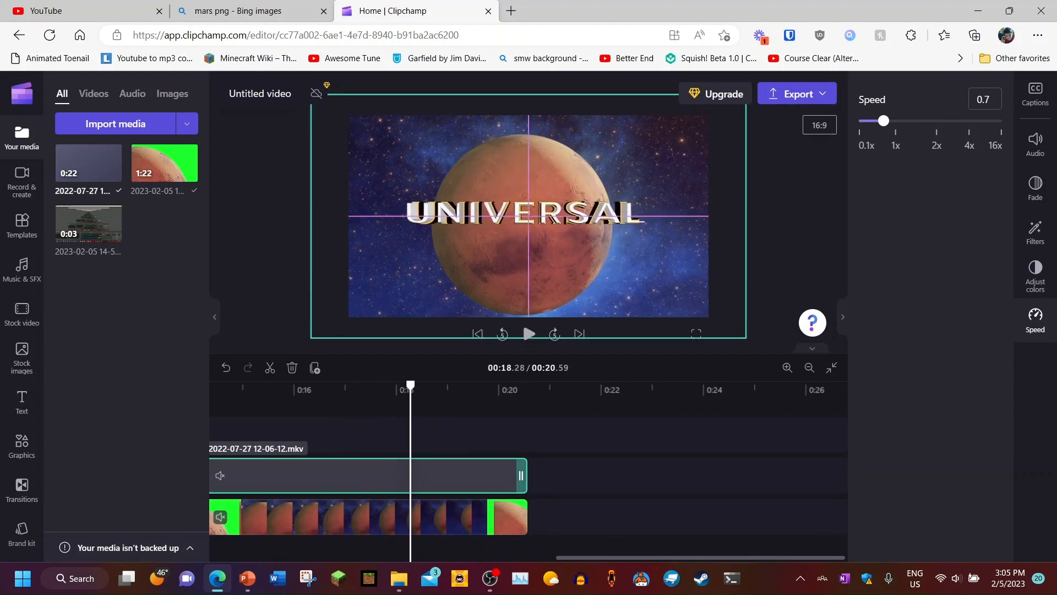
- Enlarge the UNIVERSAL lettering, centre it over Mars in the frame, and play the ending
left_click_drag(311, 337, 1, 511)
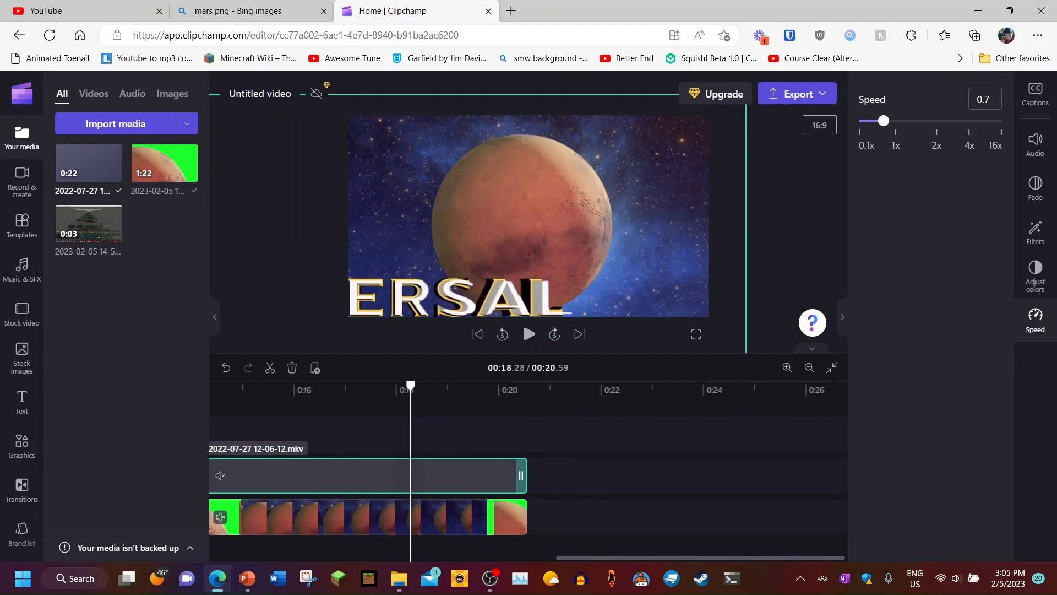
left_click_drag(457, 292, 710, 314)
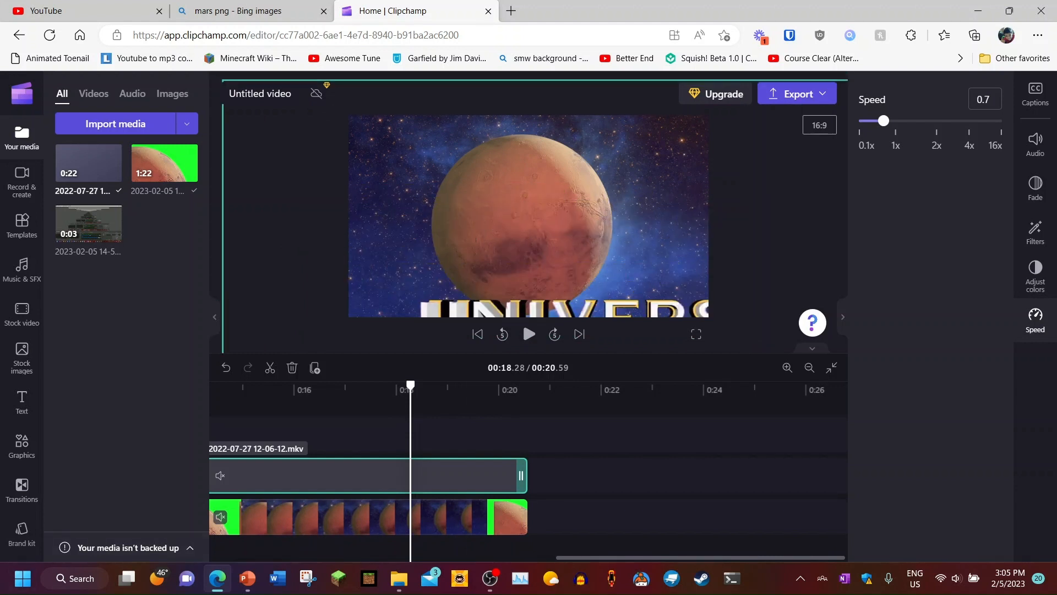
left_click_drag(256, 115, 413, 203)
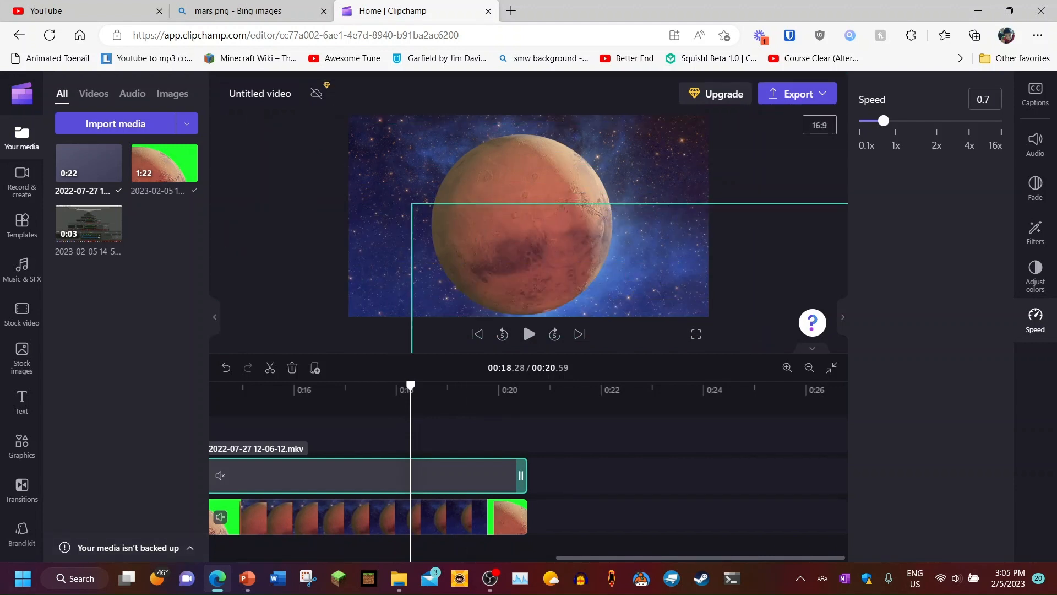
left_click_drag(562, 275, 385, 139)
left_click(357, 389)
left_click(357, 475)
key("space")
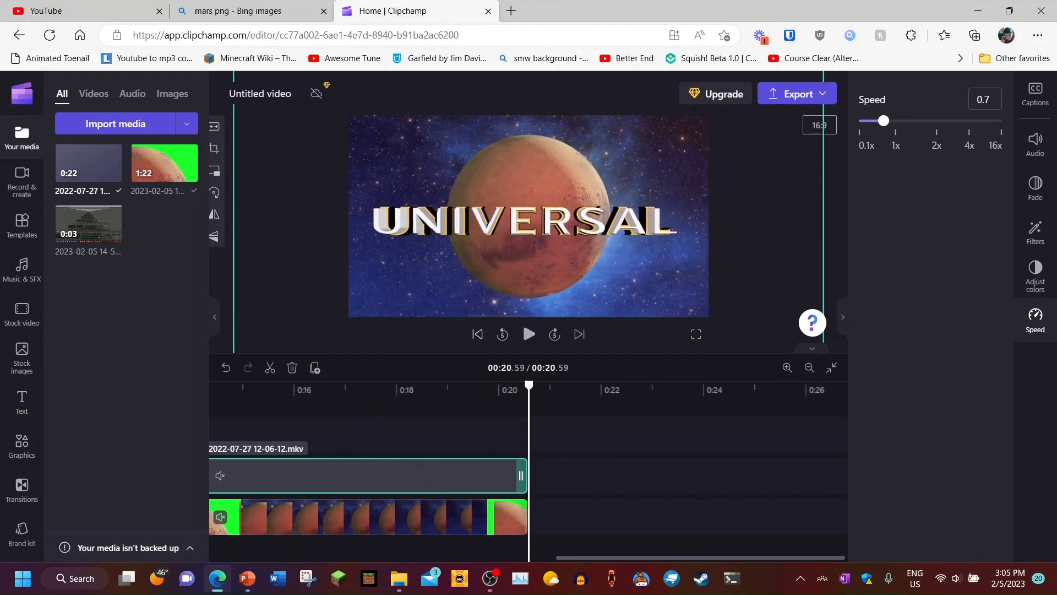
- Add the Subtitle caption on a new track above the other clips, starting at about 19 seconds
left_click(478, 333)
left_click(1035, 320)
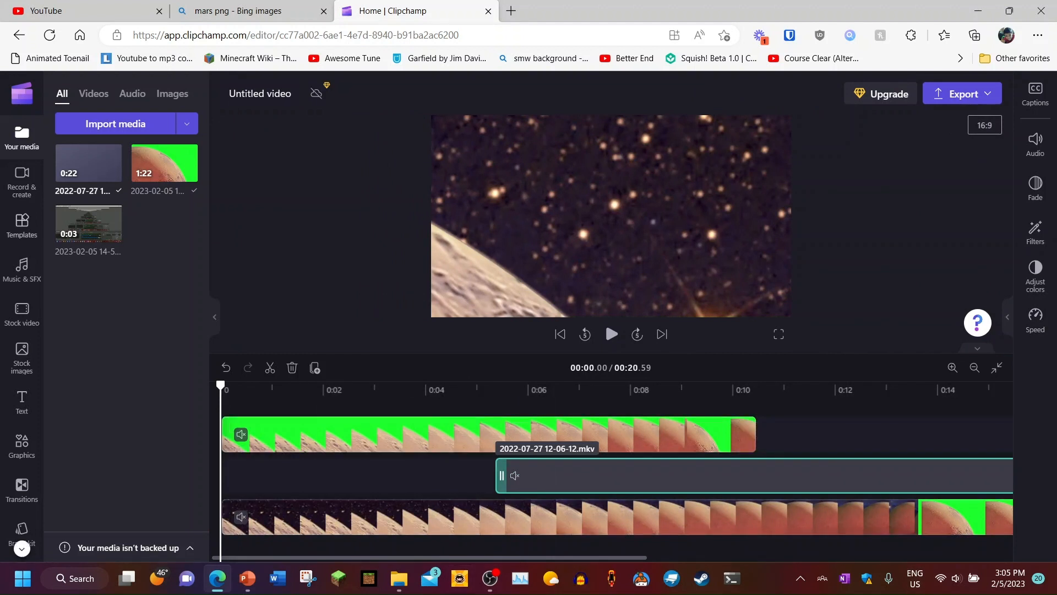
left_click(22, 182)
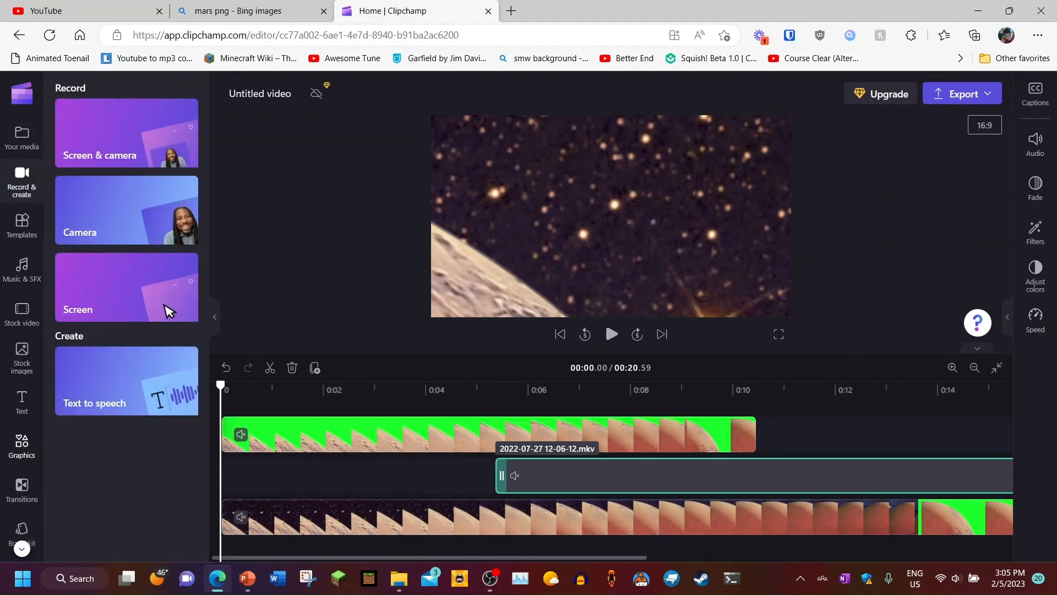
left_click(21, 402)
scroll(164, 303, "down", 10)
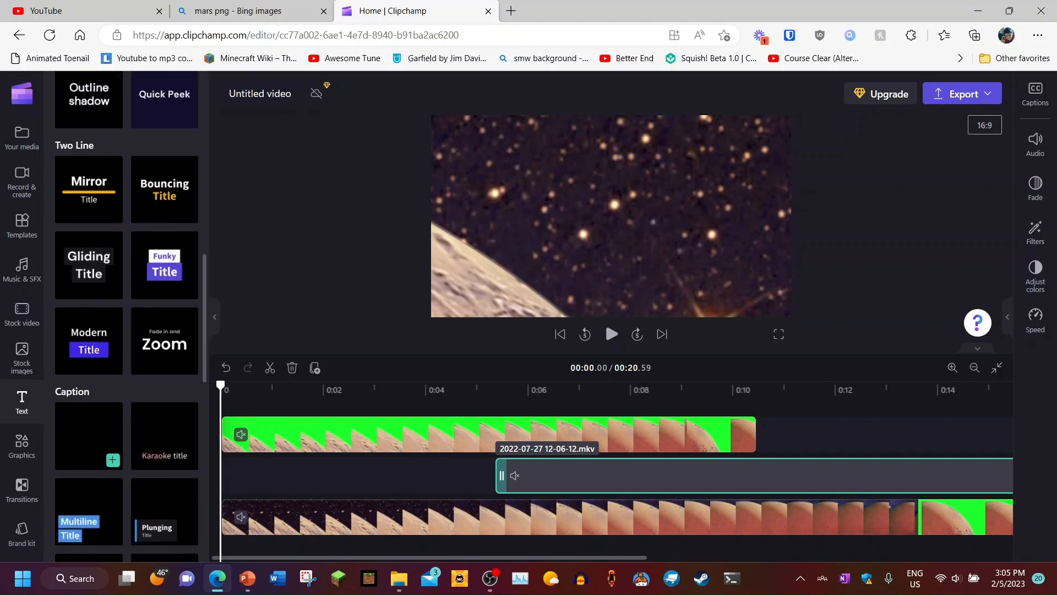
scroll(610, 536, "right", 5)
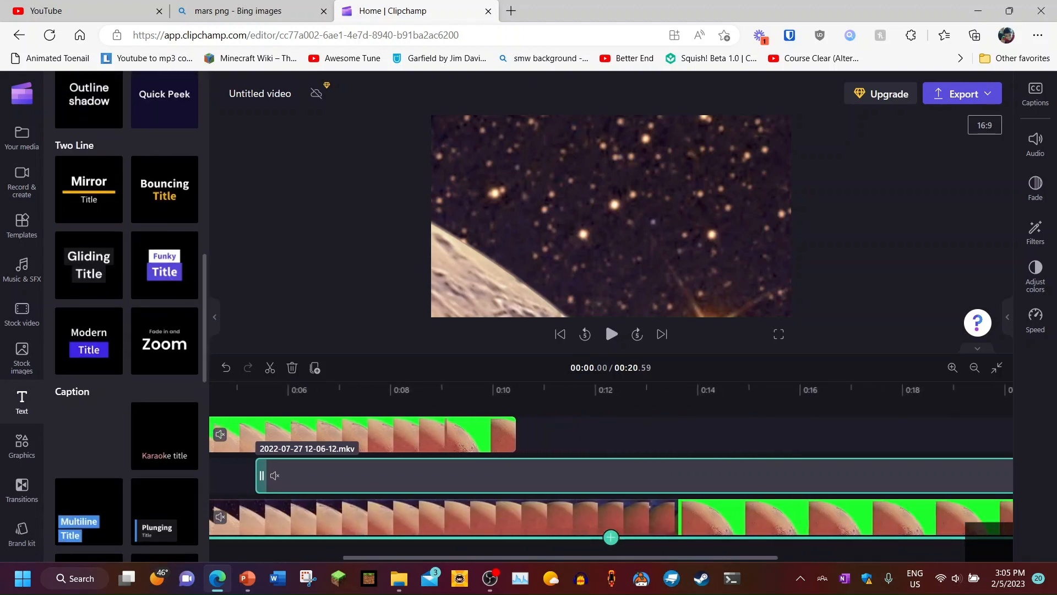
scroll(610, 536, "right", 5)
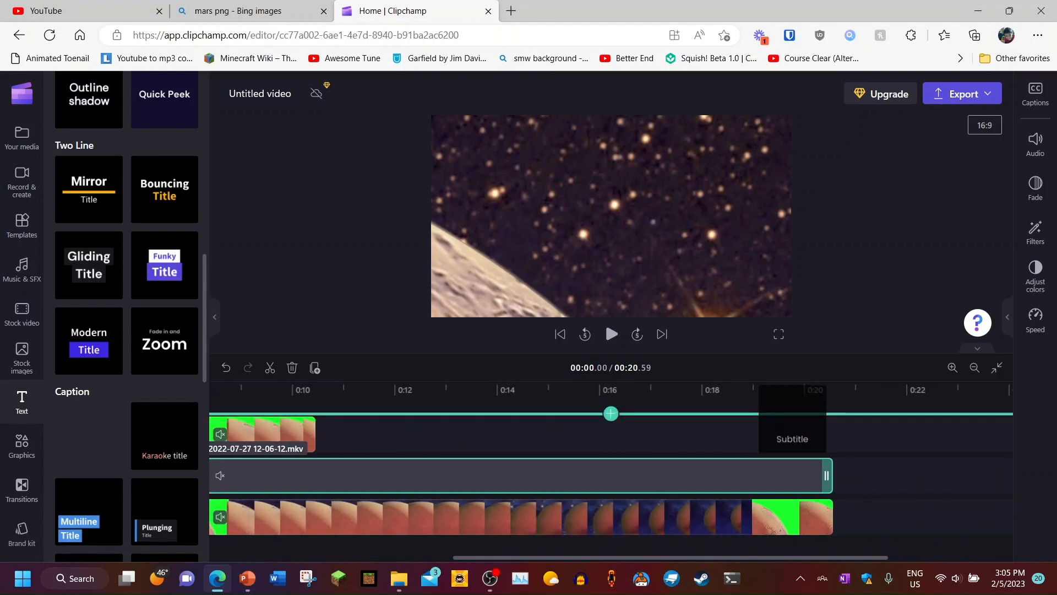
left_click_drag(792, 418, 798, 418)
left_click(722, 424)
- Split the Subtitle clip at 00:20.59, where the other clips end, and delete the part beyond it
left_click(611, 334)
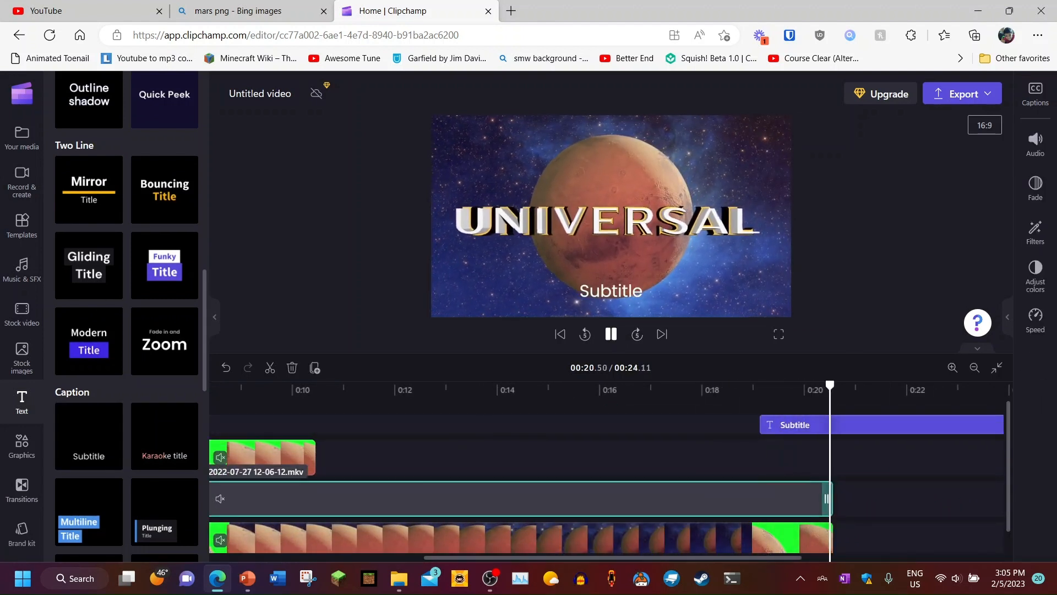
key("space")
left_click_drag(849, 385, 834, 385)
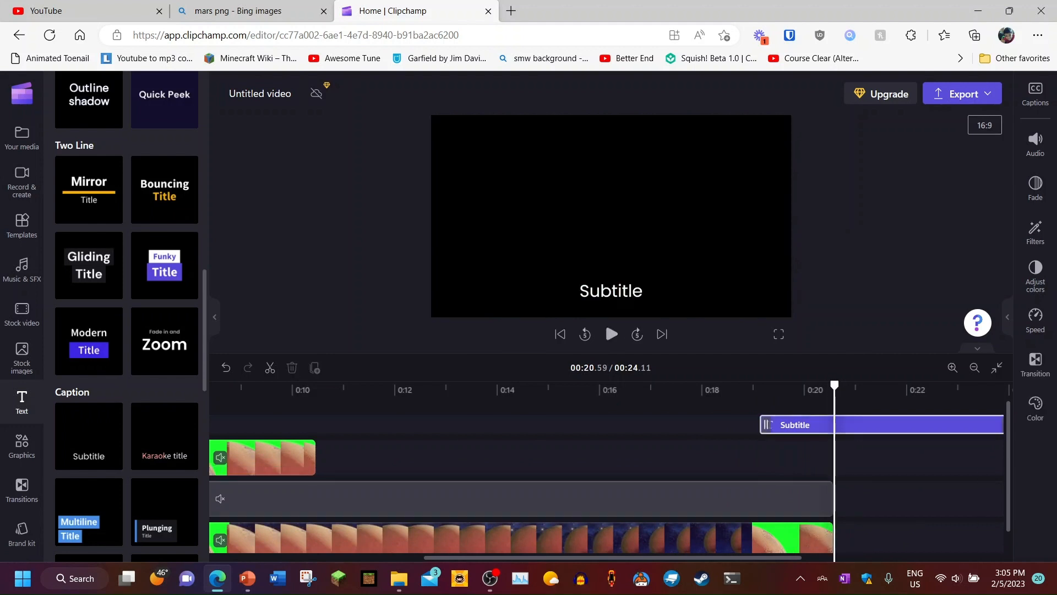
left_click(901, 425)
left_click(270, 367)
key("Delete")
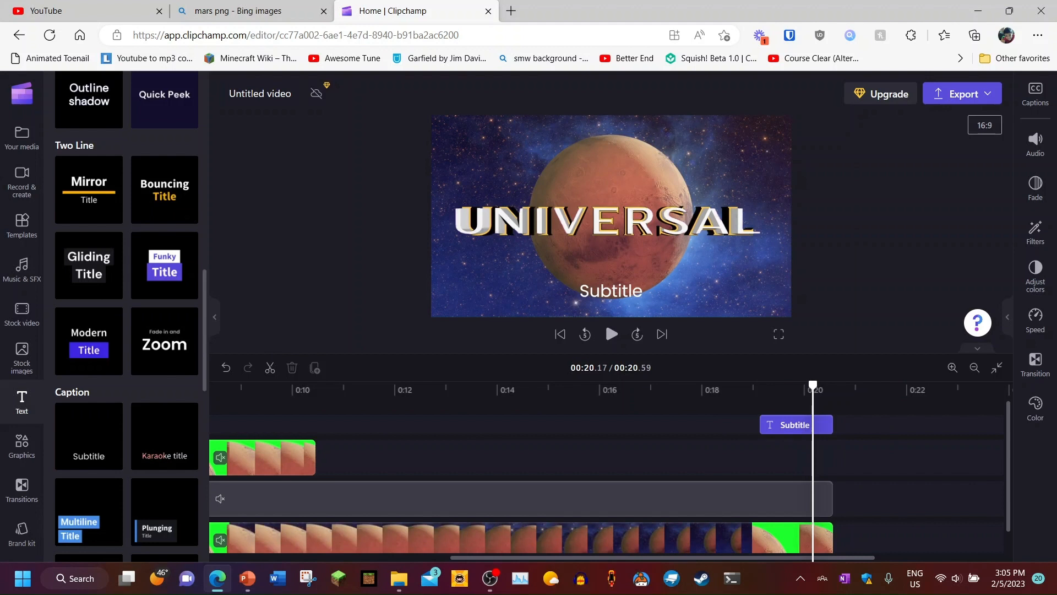
left_click(308, 577)
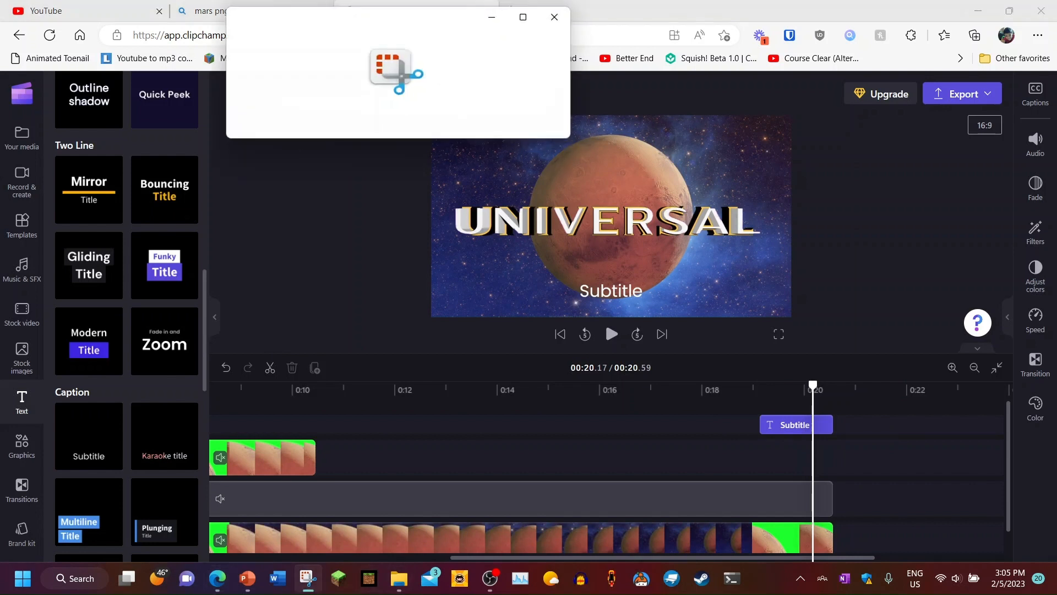
left_click(264, 45)
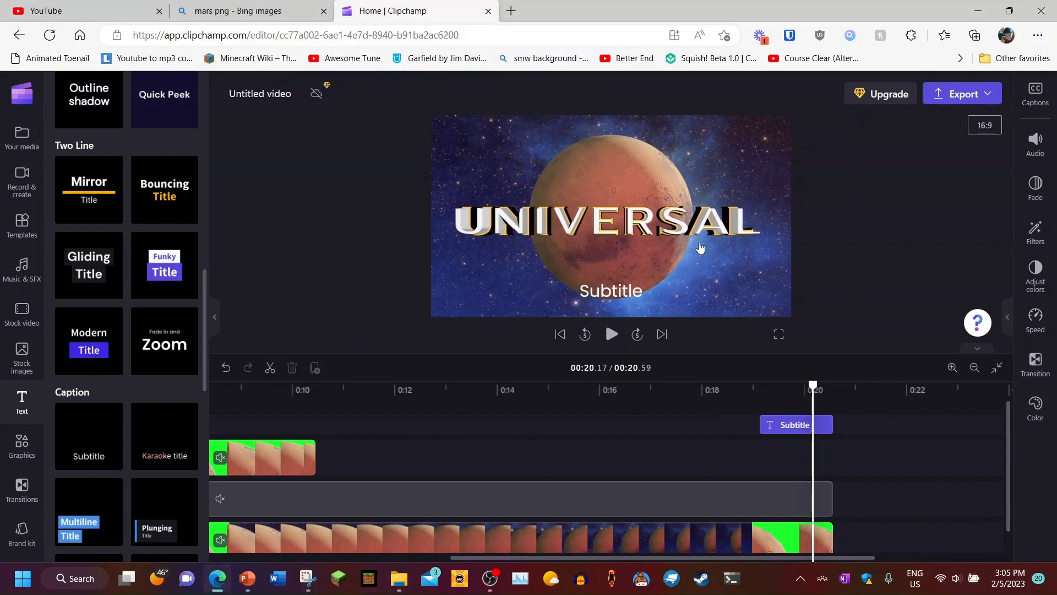
left_click_drag(793, 322, 675, 274)
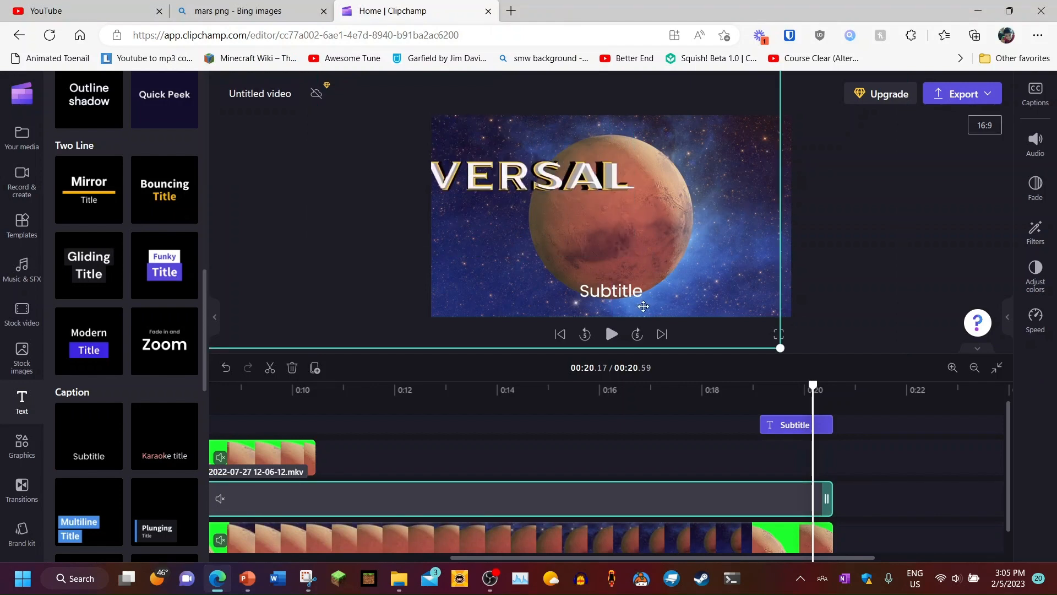
key("ctrl+z")
- Switch to Snipping Tool, capture the preview frame with the lettering and subtitle as a rectangular snip, and close the tool
left_click(300, 578)
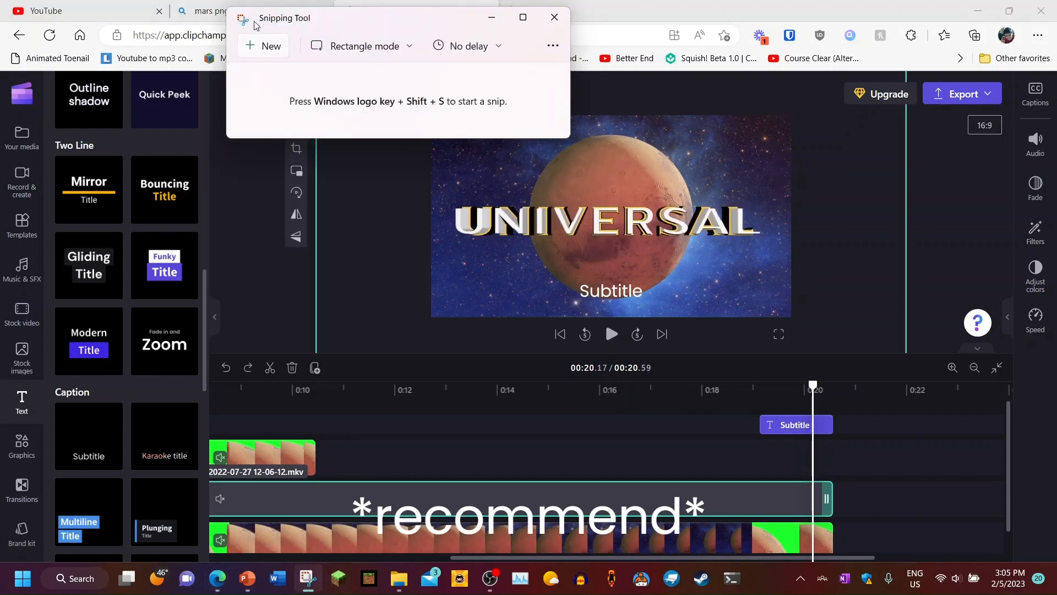
left_click(280, 48)
left_click_drag(437, 115, 798, 324)
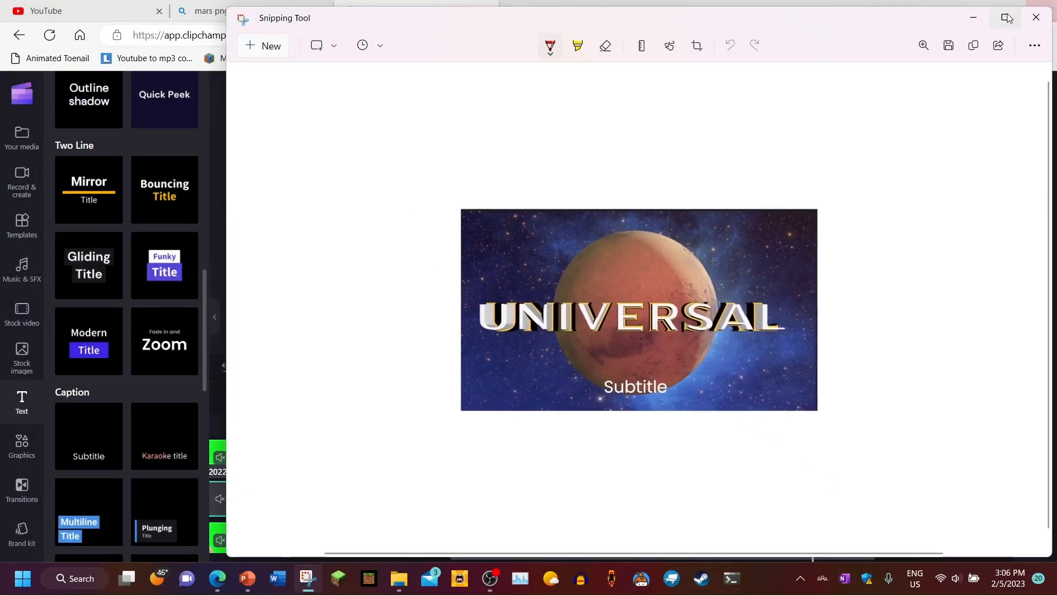
left_click(1035, 18)
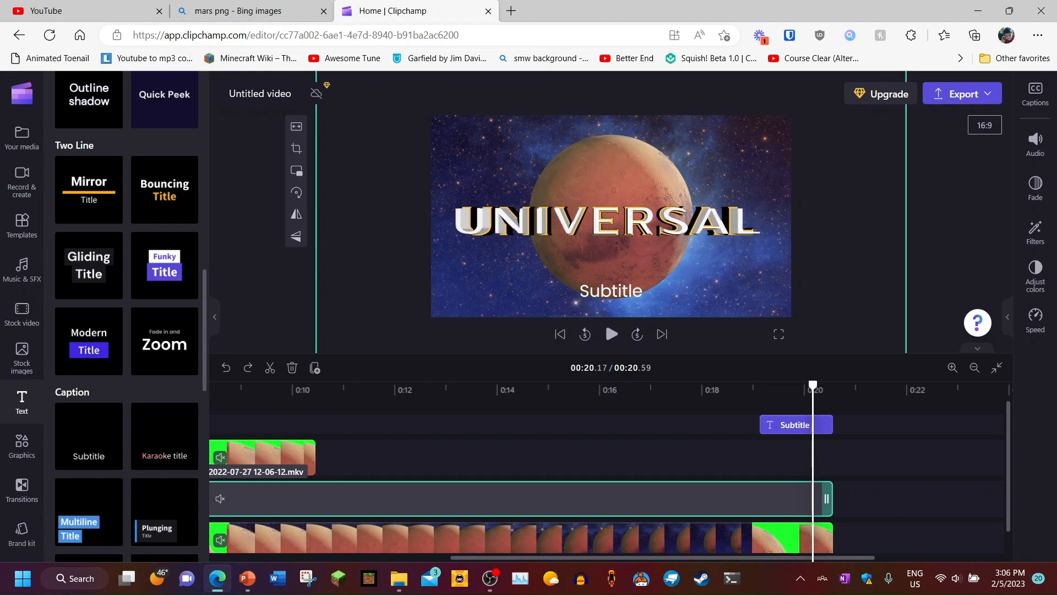
key("super+Right")
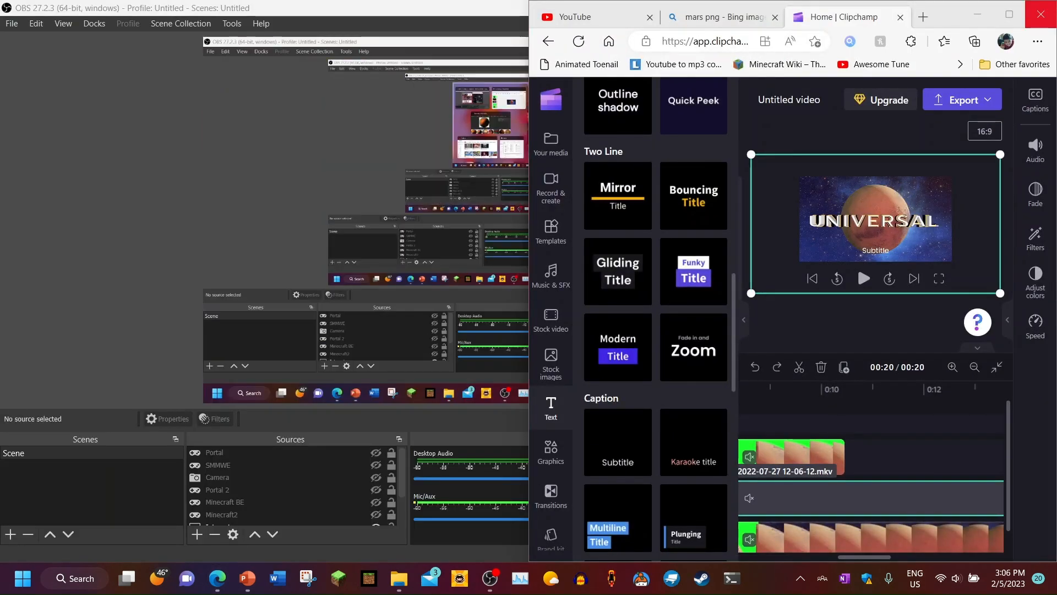
left_click(1009, 10)
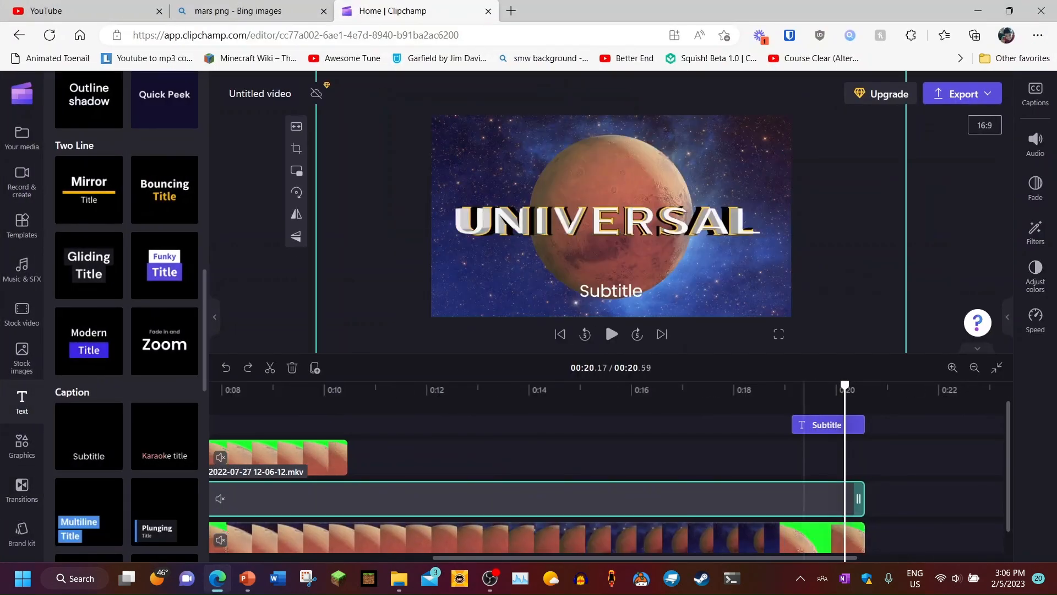
- Nudge the UNIVERSAL lettering slightly upward at 00:20.29 and move the playhead to the Subtitle clip's start at 00:19.11
left_click(763, 457)
left_click(826, 457)
left_click(862, 457)
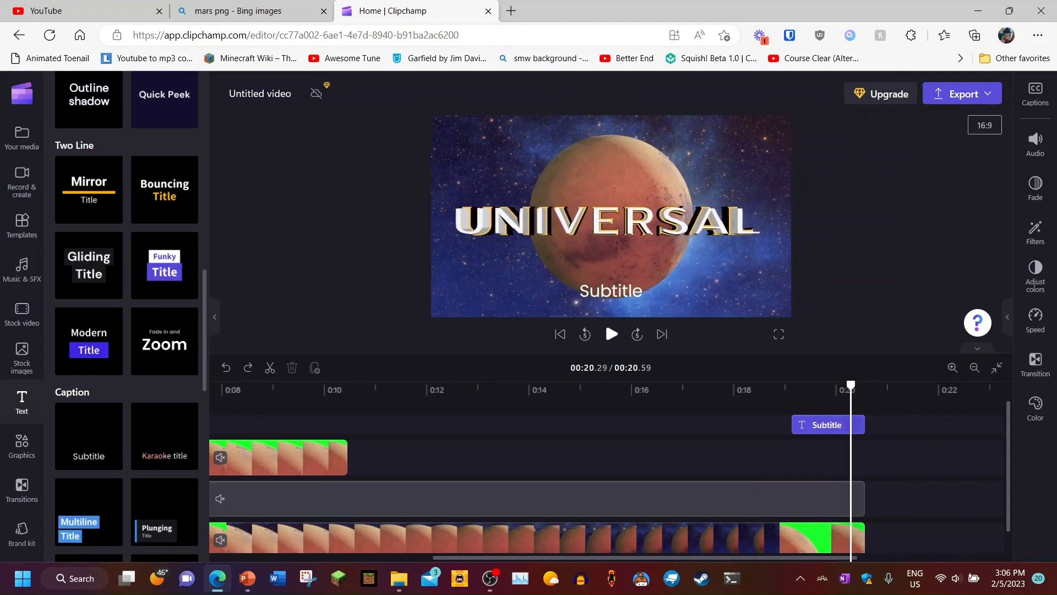
left_click(825, 498)
left_click_drag(607, 221, 606, 216)
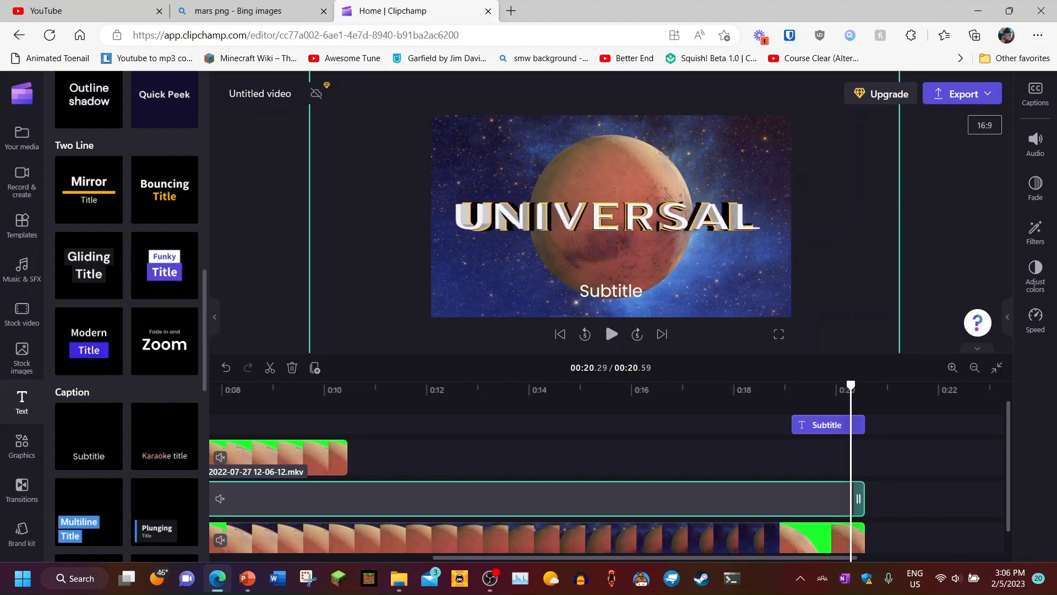
left_click(747, 402)
left_click(791, 402)
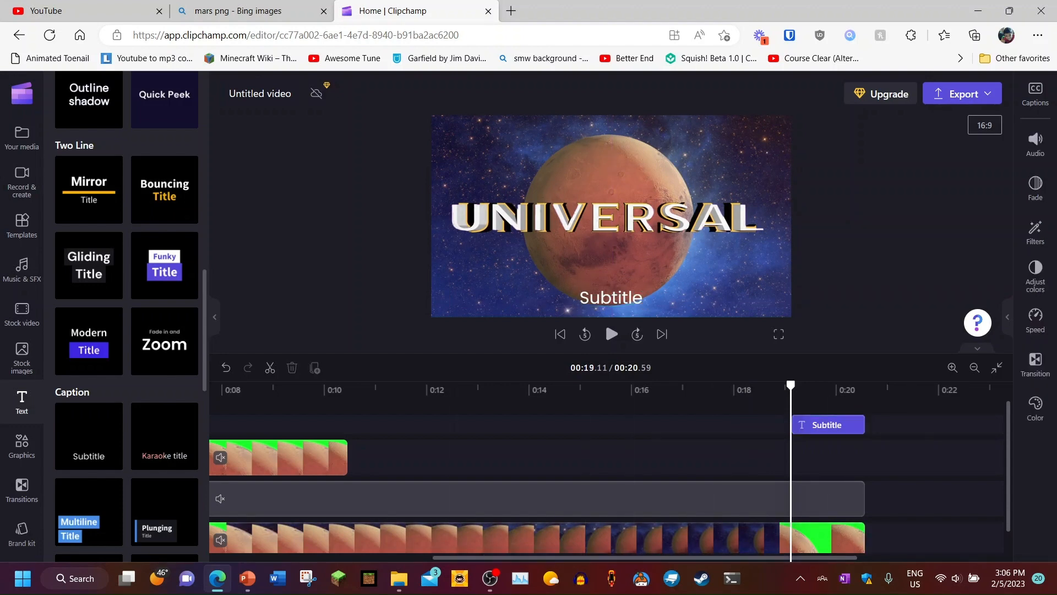
- Switch to OBS and make the Camera source visible in the scene
left_click(489, 578)
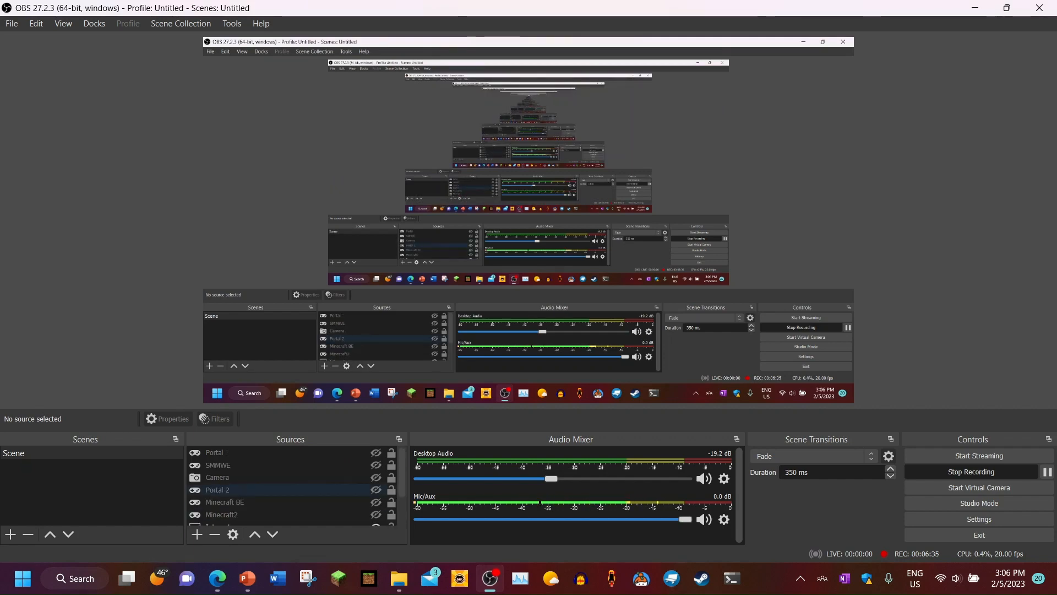
left_click(376, 478)
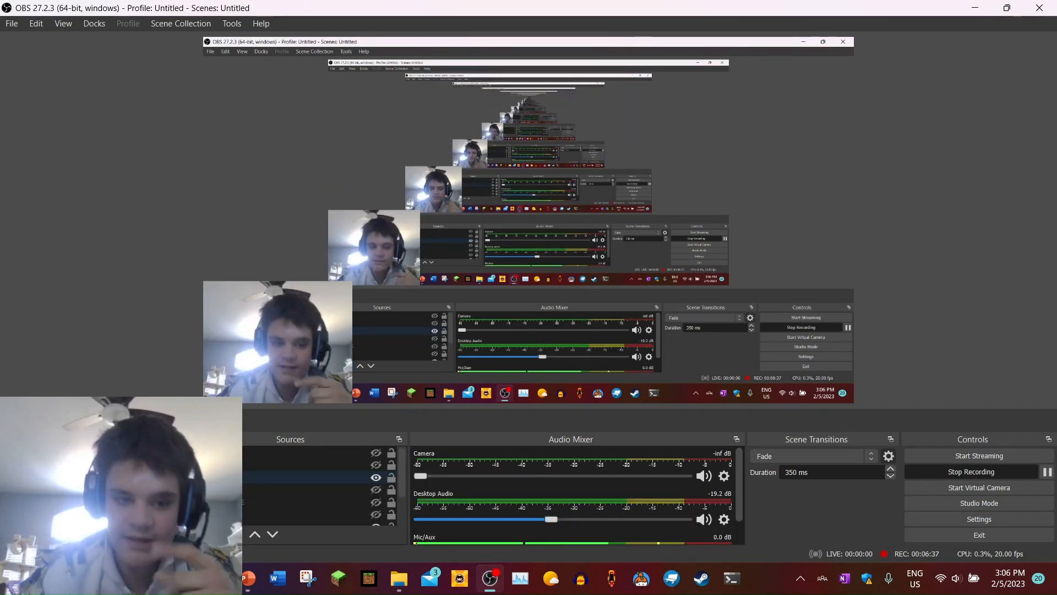